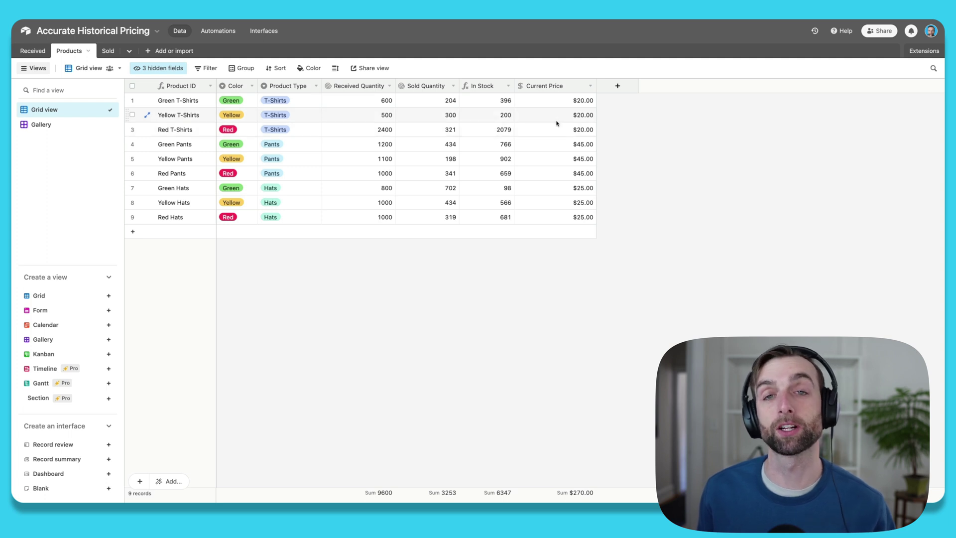
Inspect the Yellow T-Shirts sale's price per unit in Sold, then switch to Products
left_click(109, 50)
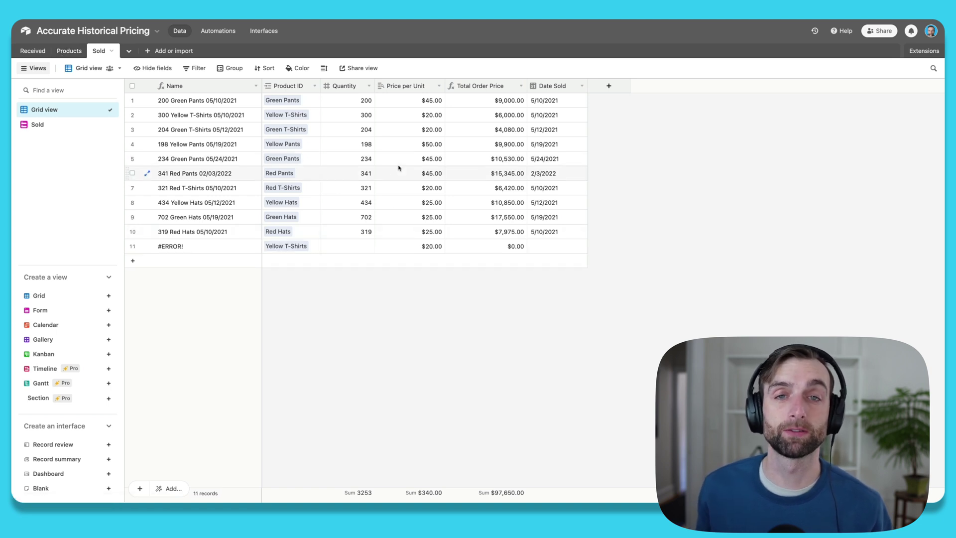
left_click(397, 119)
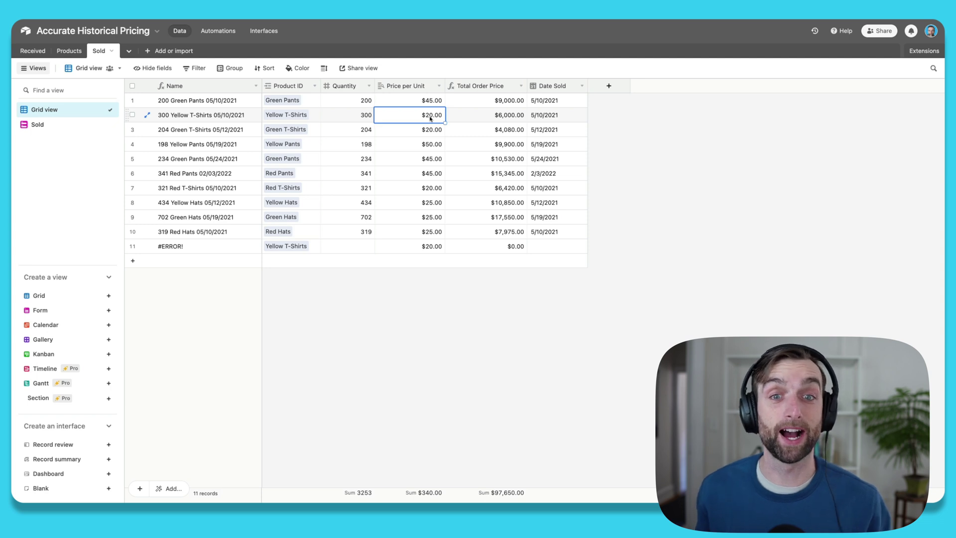
left_click(69, 50)
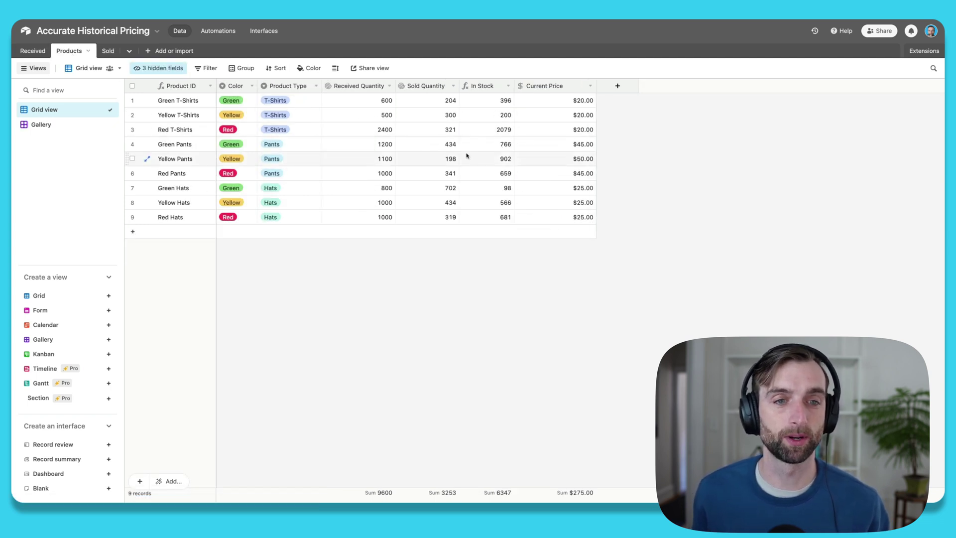
Change the Yellow T-Shirts current price to $30.00 and return to the Sold table
left_click(571, 118)
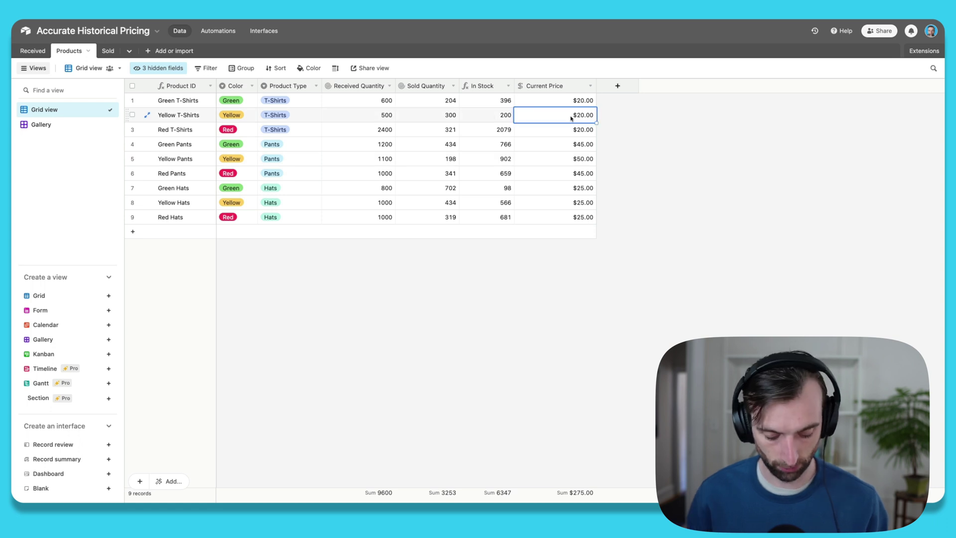
type("30")
key("Return")
left_click(607, 262)
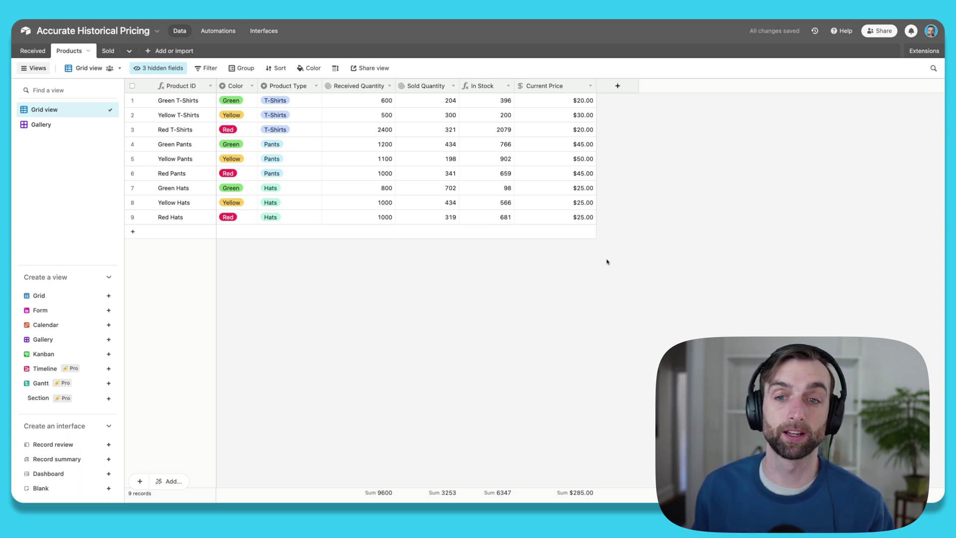
left_click(107, 50)
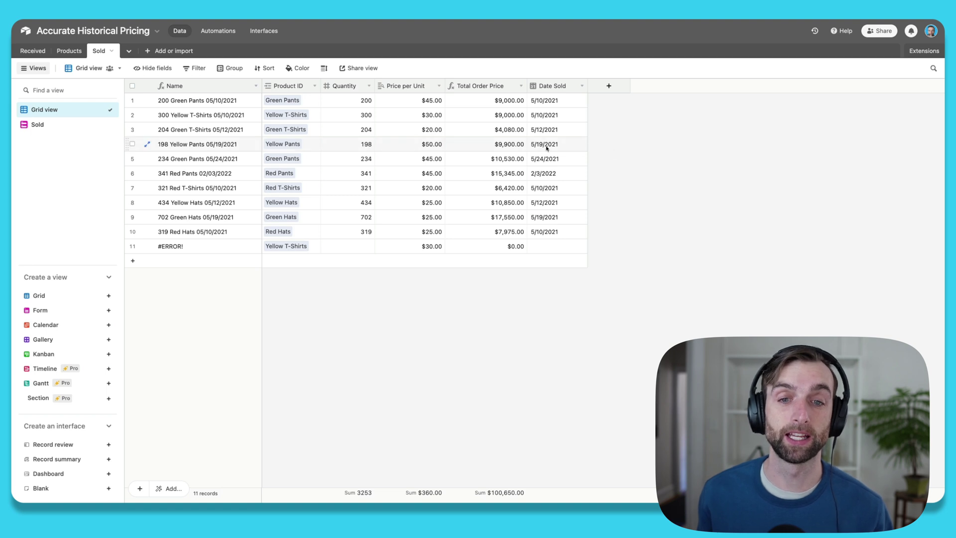
double_click(399, 87)
Rename the Price per Unit lookup field to Current Price
type("C")
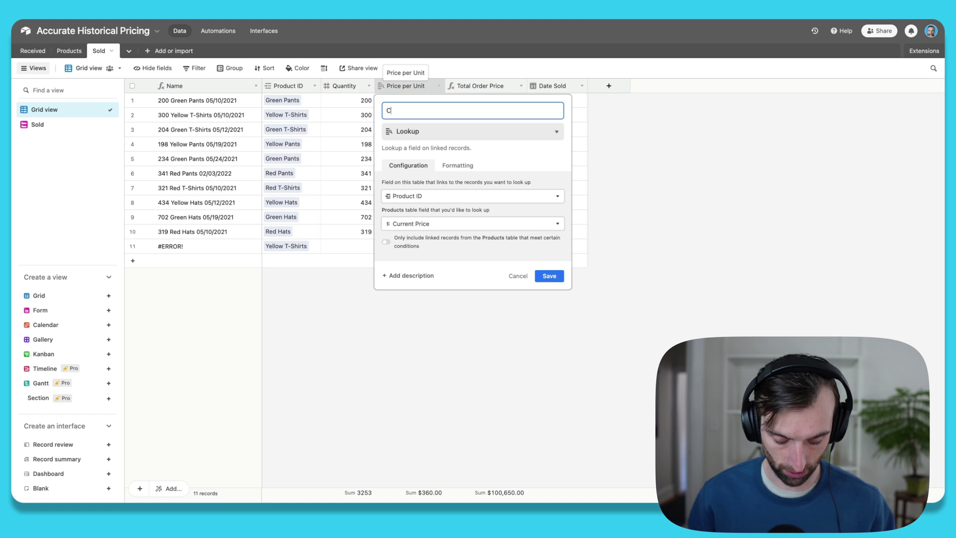
type("urre")
key("BackSpace")
type("rent Price")
key("Return")
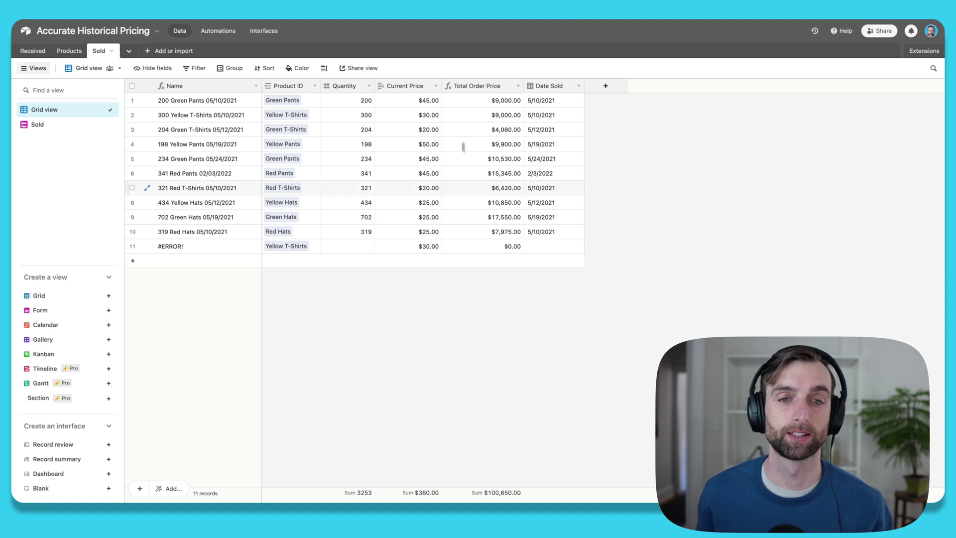
Insert a Currency field named Sale Price left of Total Order Price
right_click(459, 89)
left_click(481, 147)
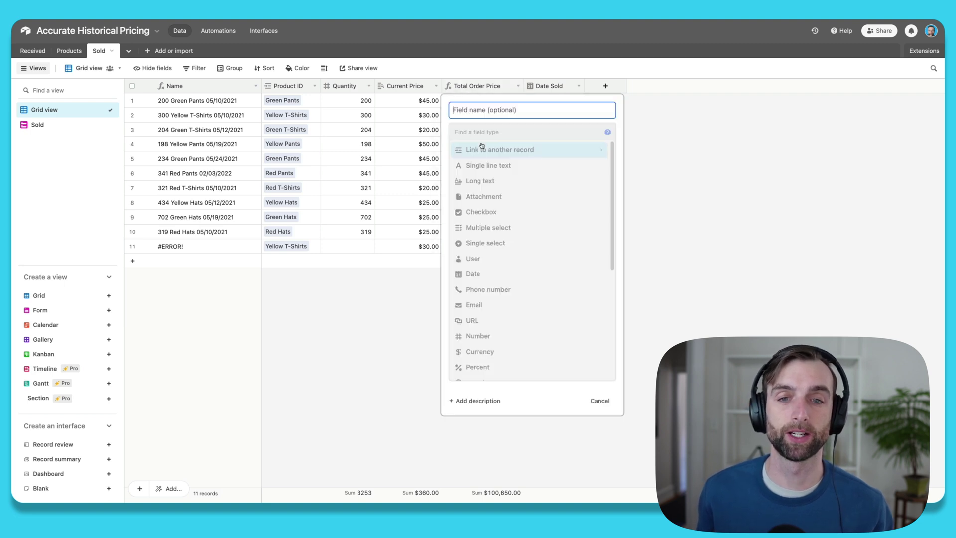
type("Sale Price")
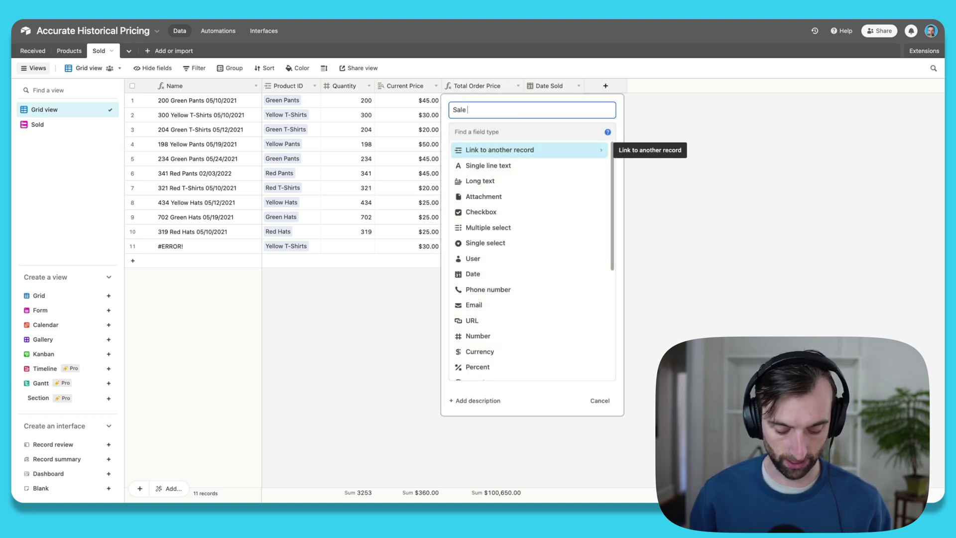
left_click(487, 131)
type("curr")
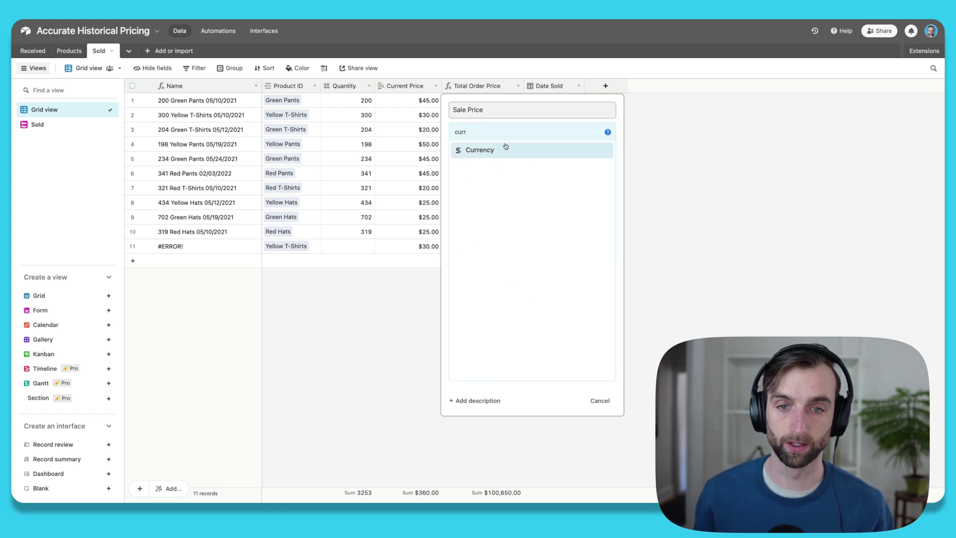
left_click(506, 146)
left_click(588, 257)
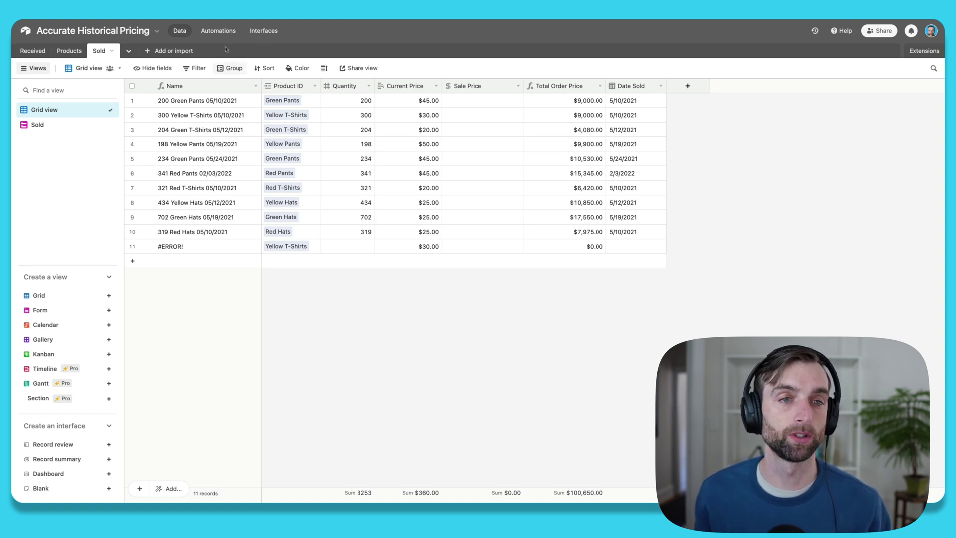
left_click(218, 30)
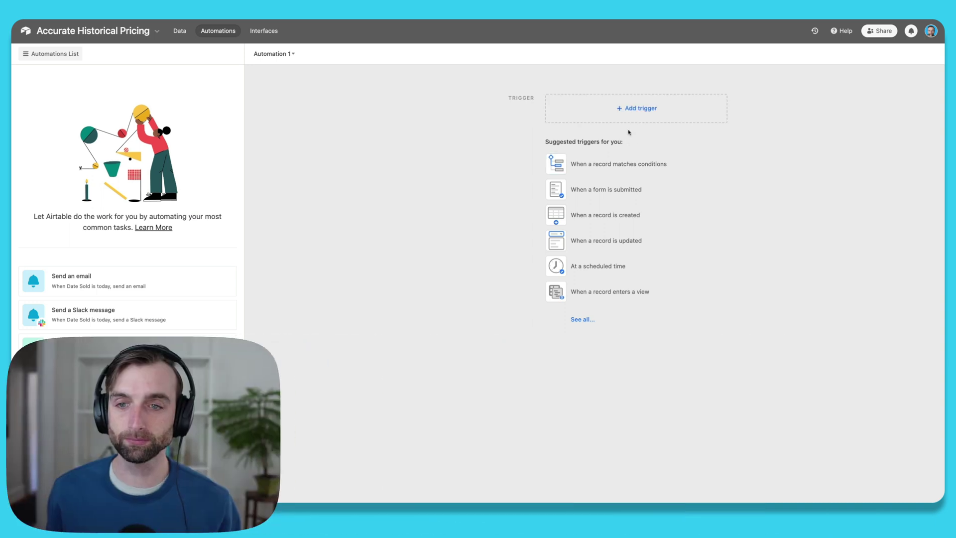
Give Automation 1 a 'When record matches conditions' trigger on the Sold table
left_click(631, 112)
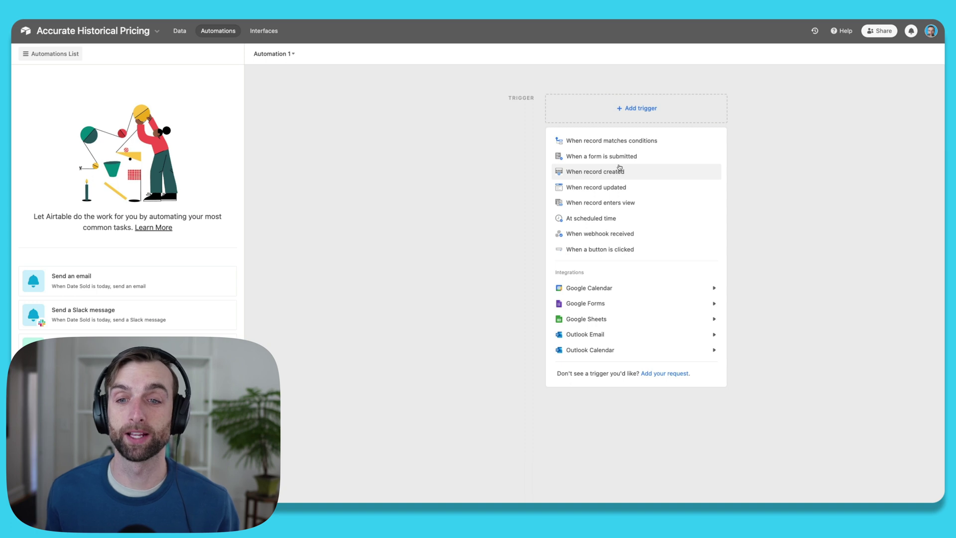
left_click(618, 145)
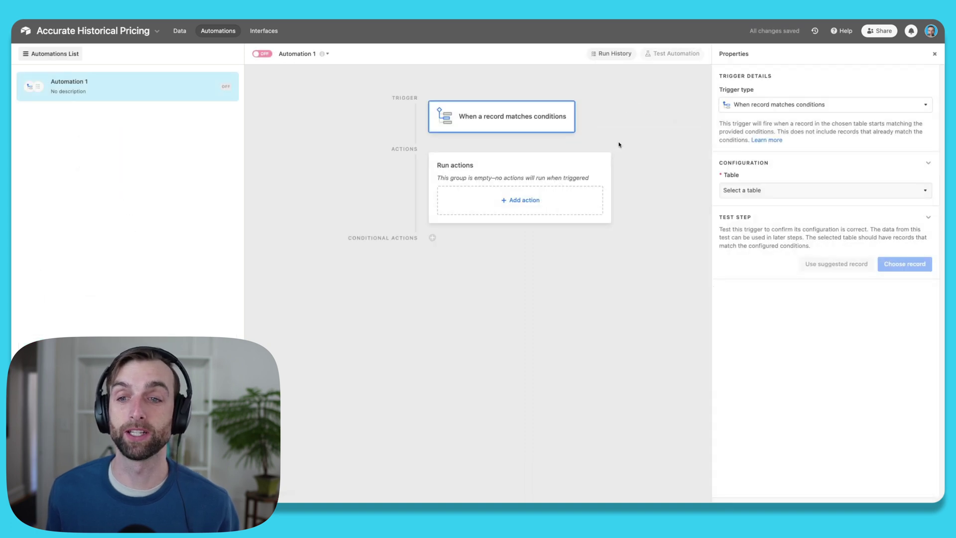
left_click(796, 190)
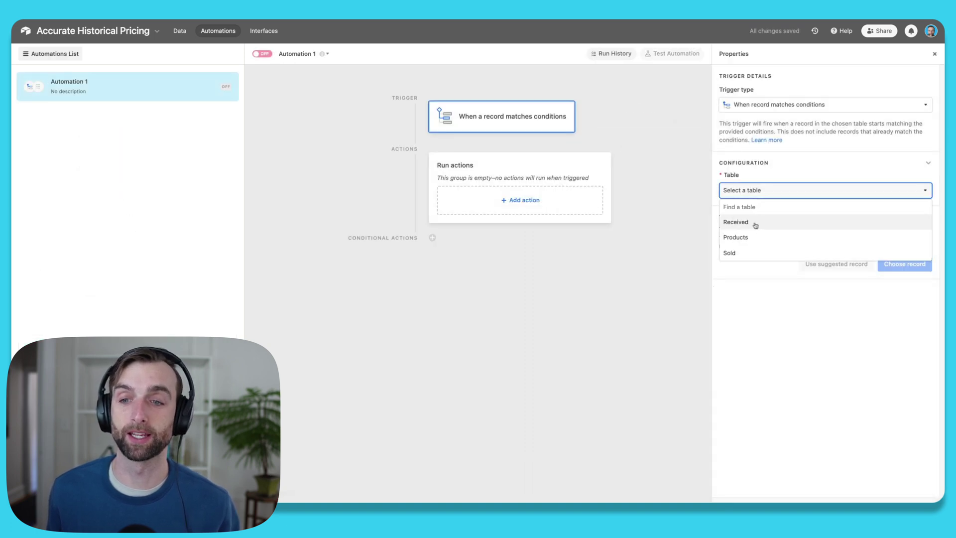
left_click(749, 254)
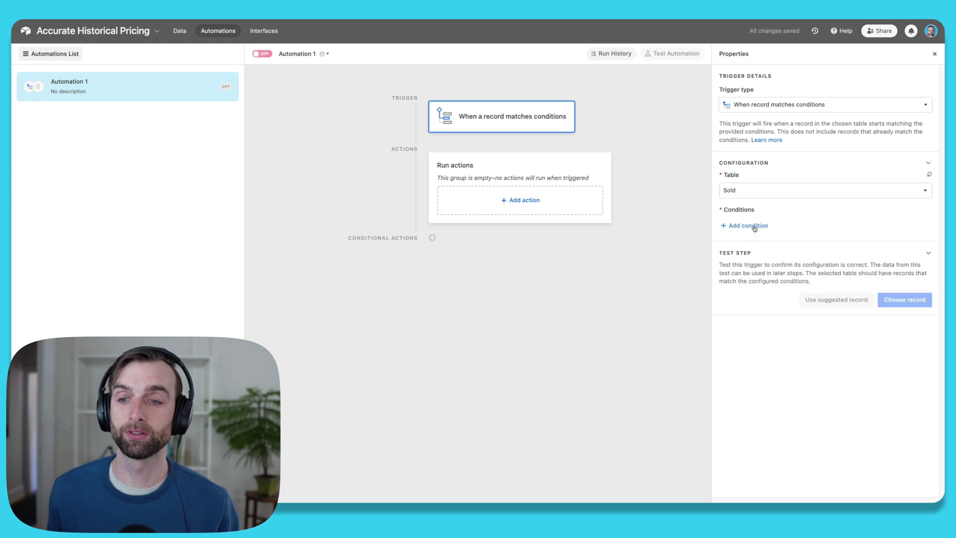
Add the trigger condition Product ID is not empty
left_click(749, 227)
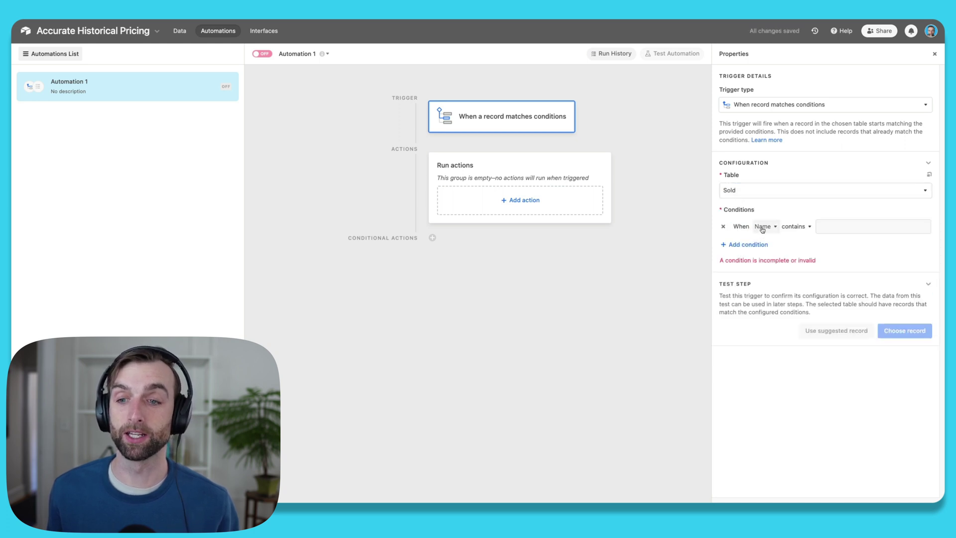
left_click(762, 227)
left_click(778, 271)
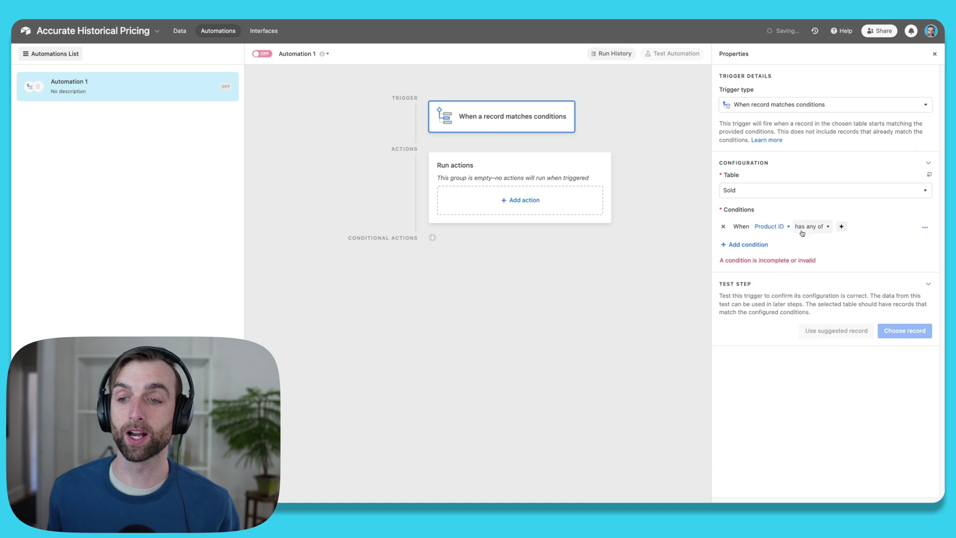
left_click(802, 229)
scroll(811, 304, "down", 2)
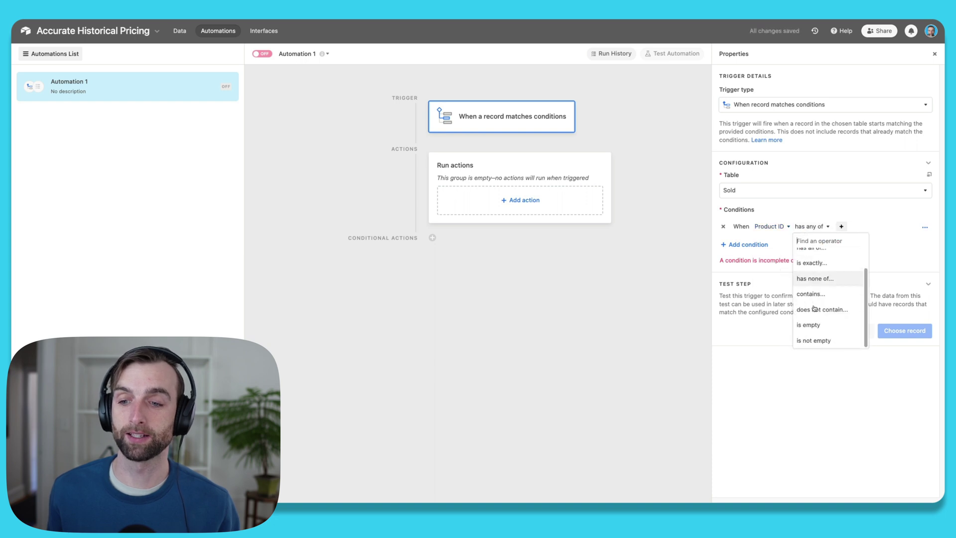
left_click(817, 339)
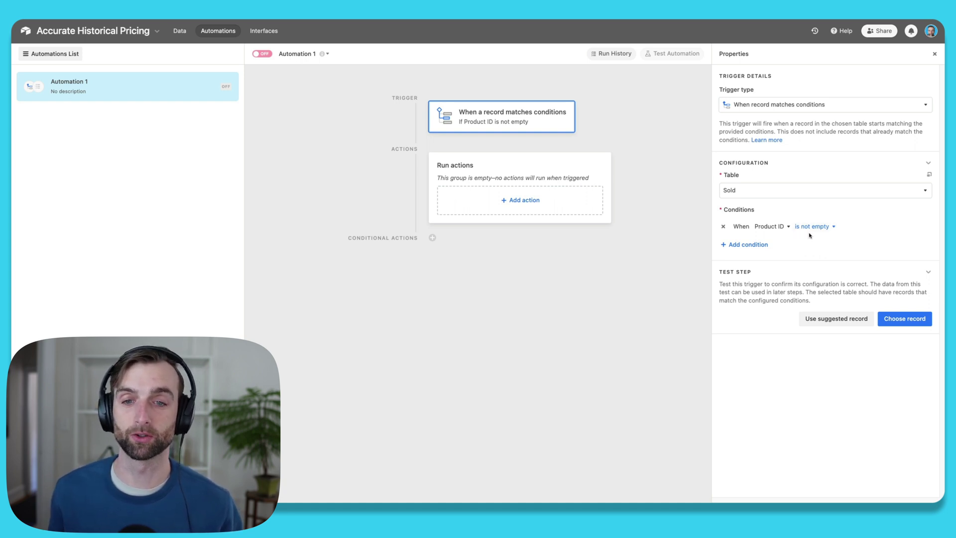
Add an Update record action on Sold targeting the record that triggered the automation
left_click(526, 205)
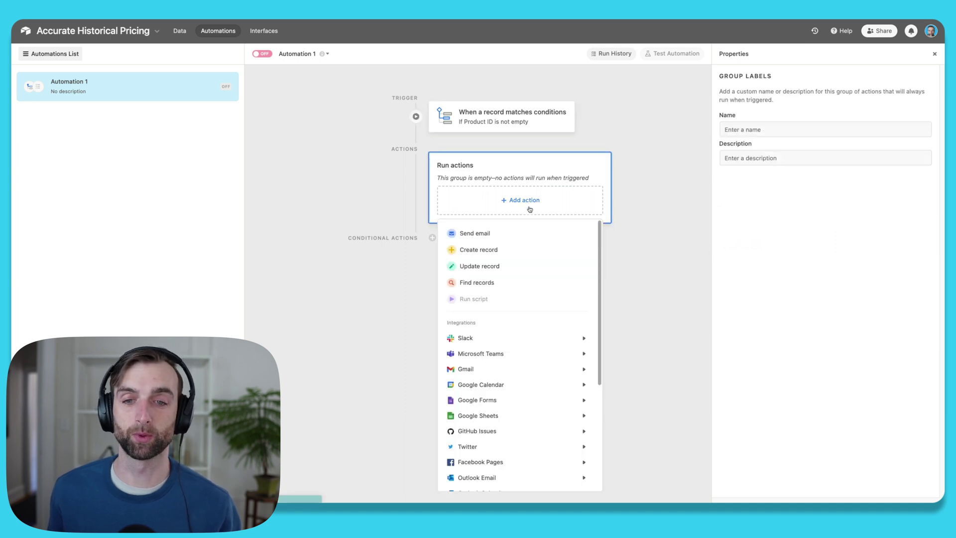
left_click(493, 268)
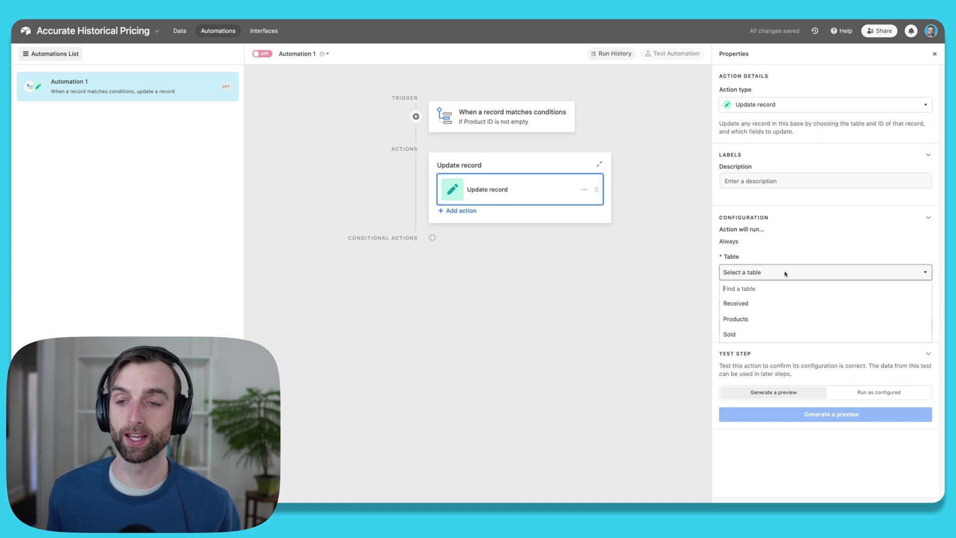
left_click(769, 334)
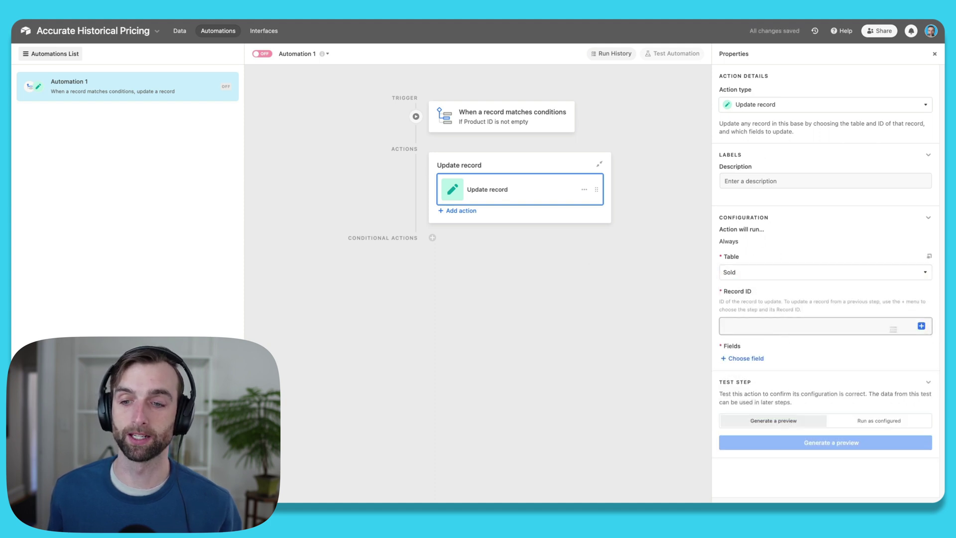
left_click(922, 326)
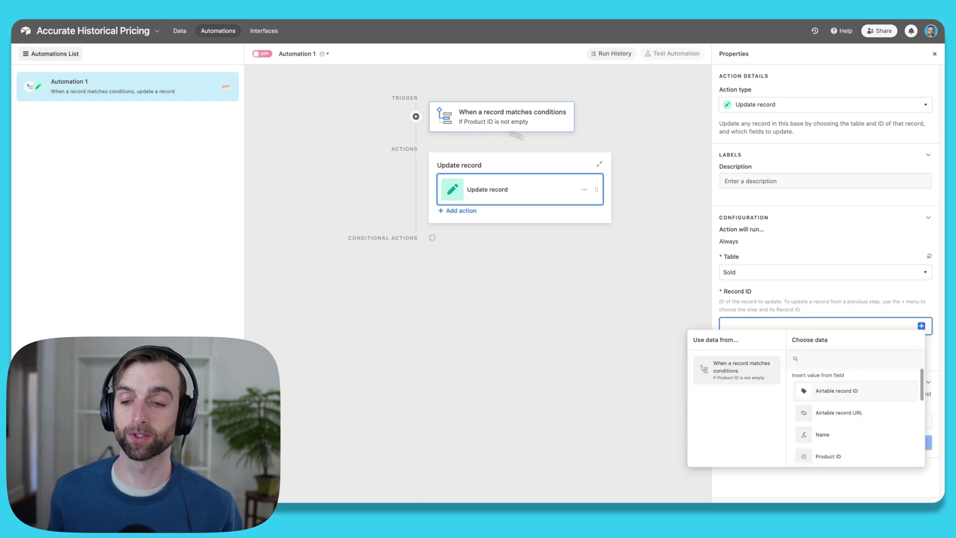
left_click(857, 395)
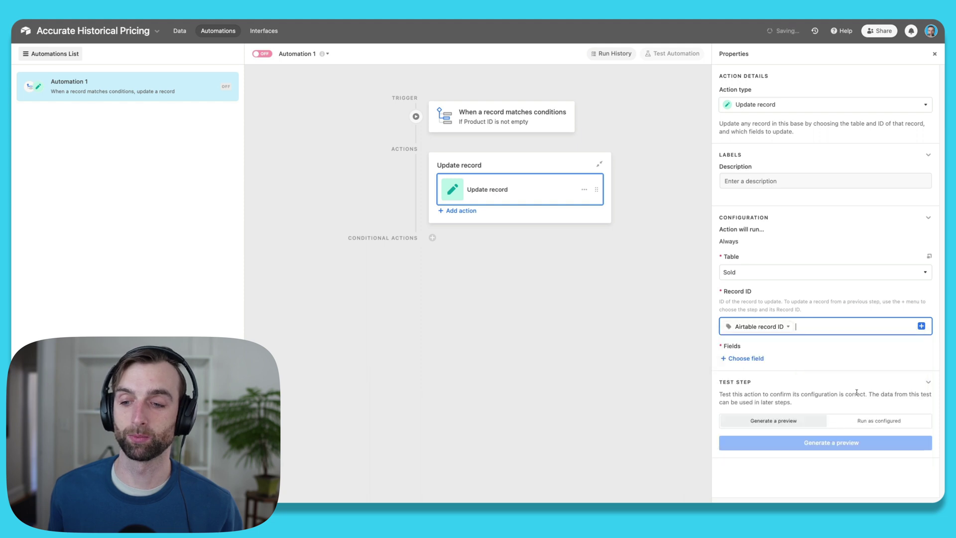
Choose Sale Price as the field the Update record action sets
left_click(756, 359)
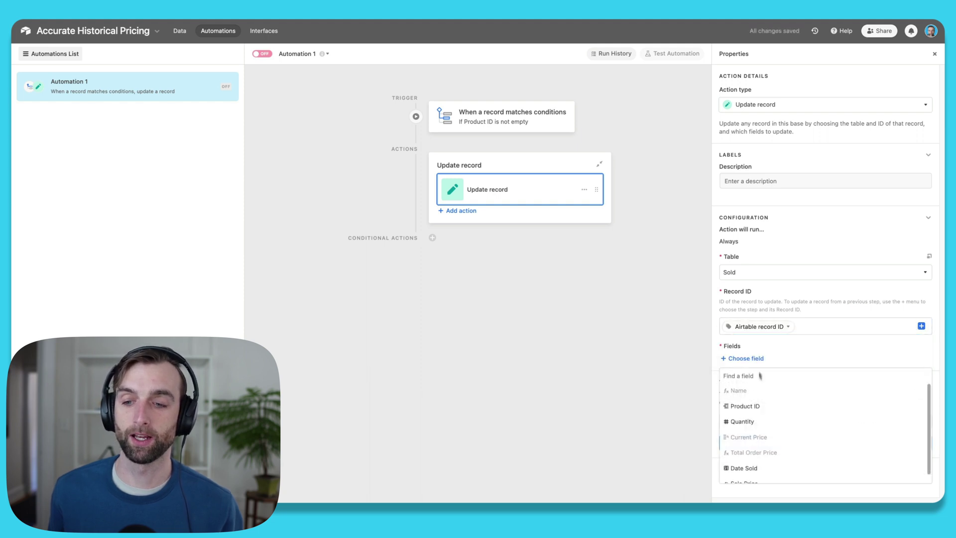
left_click(762, 359)
left_click(759, 358)
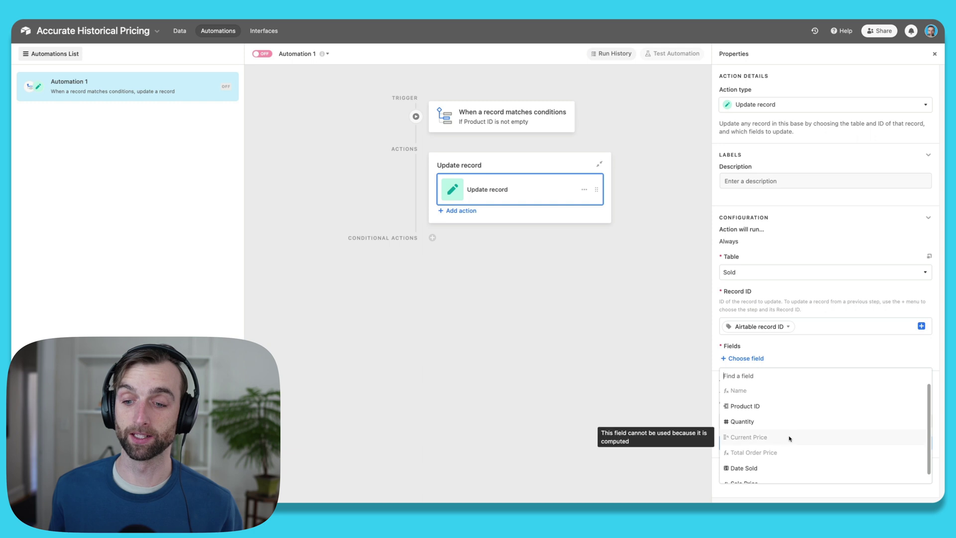
scroll(790, 436, "down", 1)
left_click(787, 474)
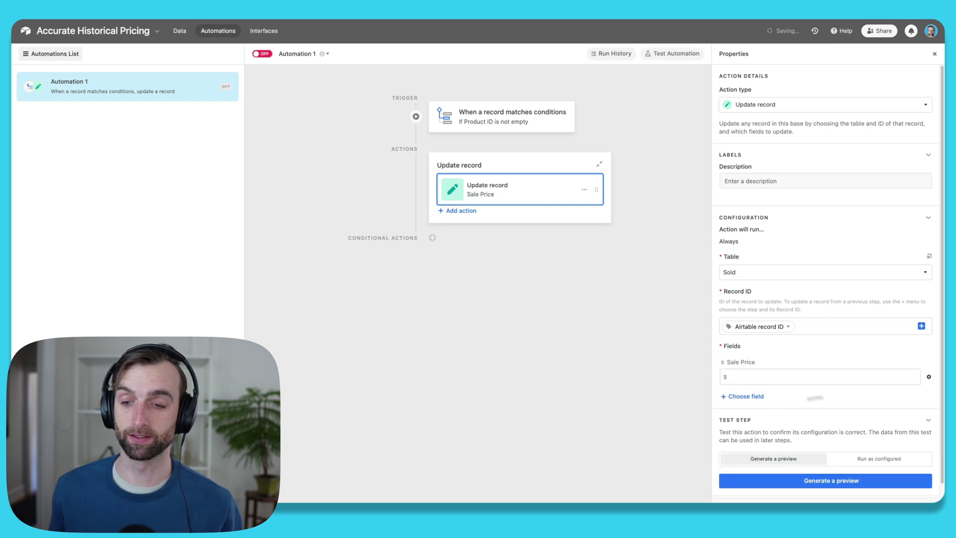
Set Sale Price dynamically to the triggering record's Current Price value
left_click(929, 377)
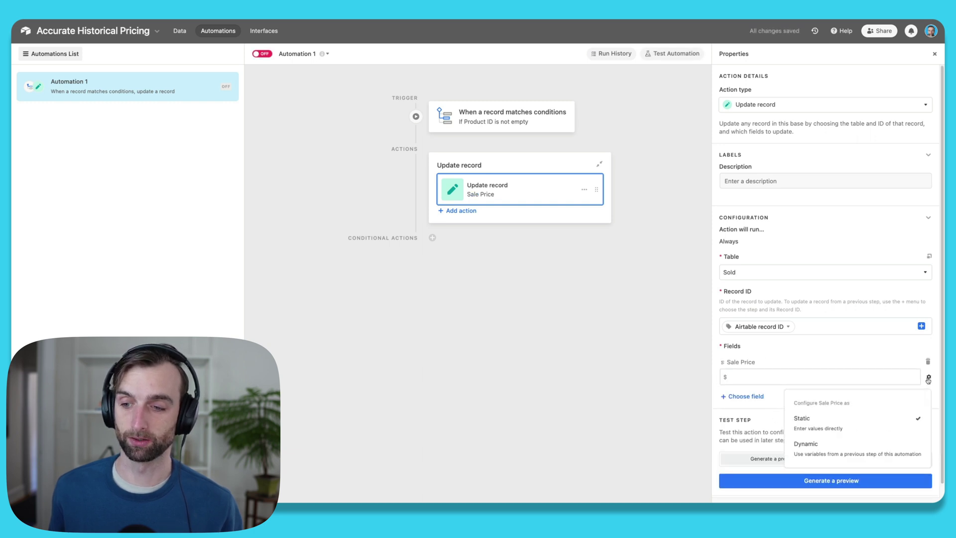
left_click(854, 453)
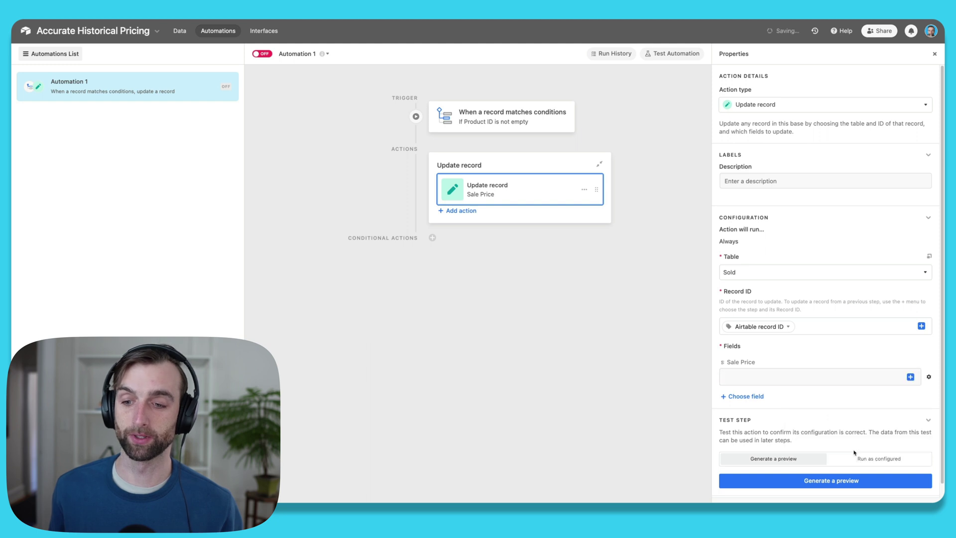
left_click(909, 378)
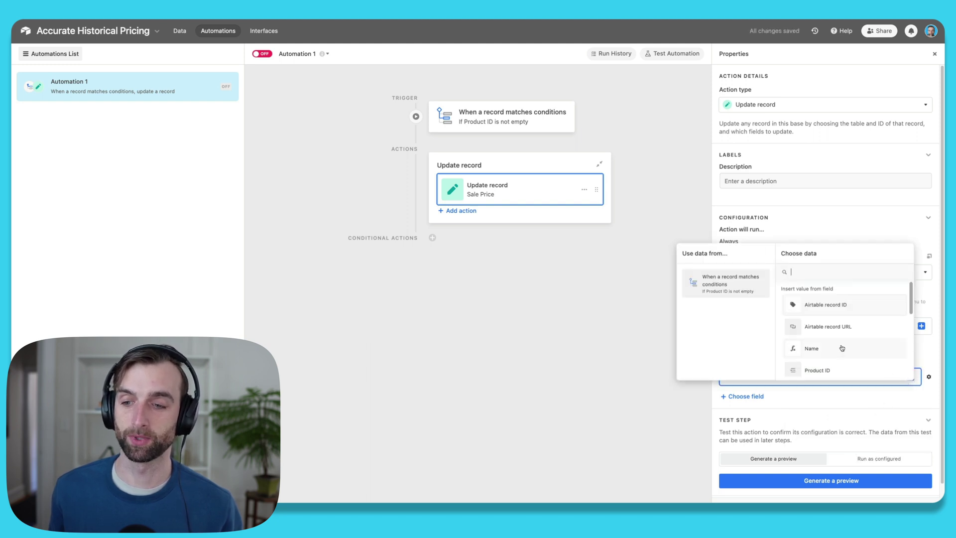
scroll(842, 348, "down", 3)
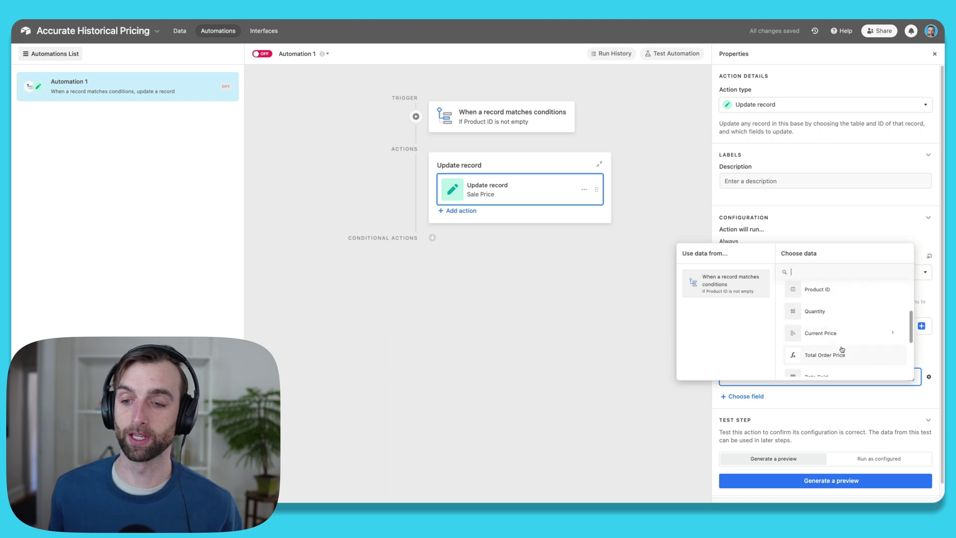
left_click(840, 339)
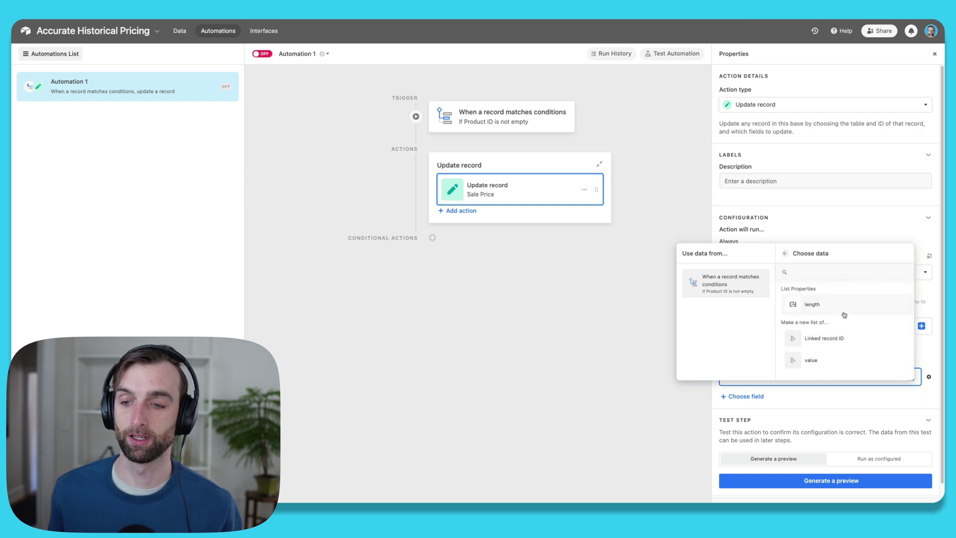
left_click(824, 363)
scroll(835, 414, "down", 1)
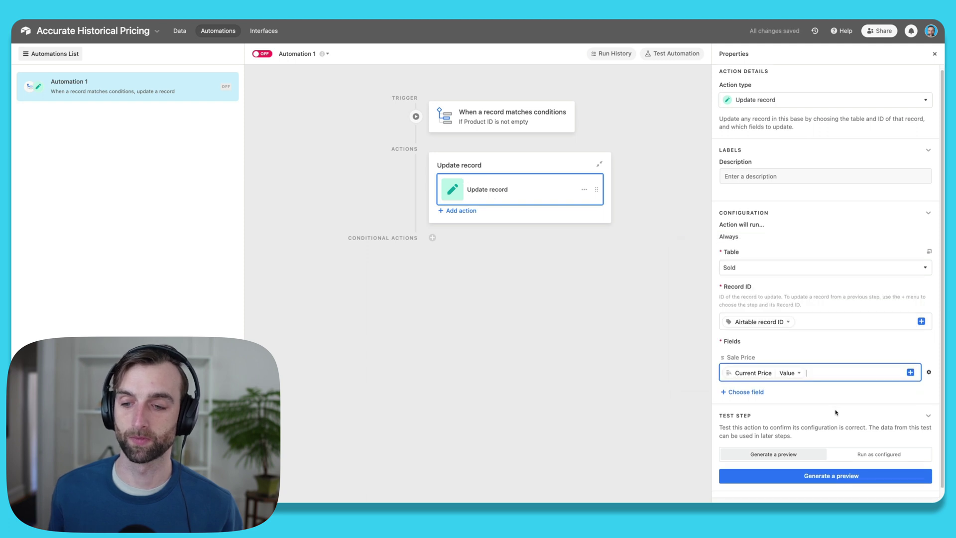
left_click(842, 369)
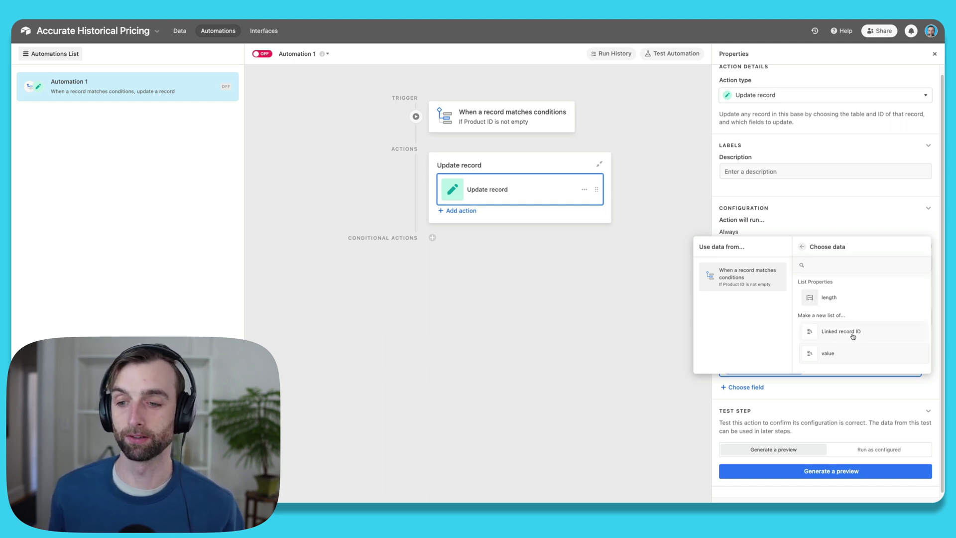
left_click(825, 355)
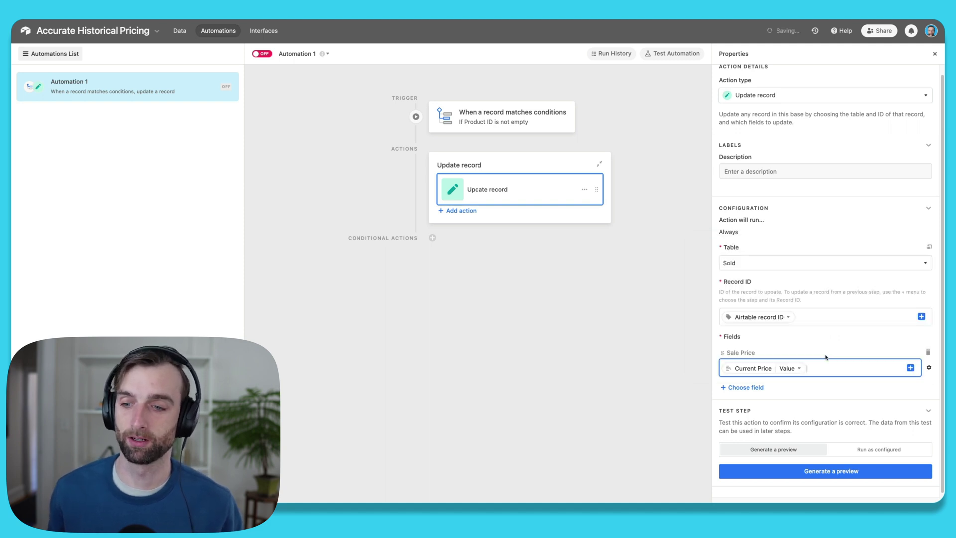
Turn Automation 1 on, rename it Update Sale Price, and return to the table data
left_click(259, 53)
left_click(298, 53)
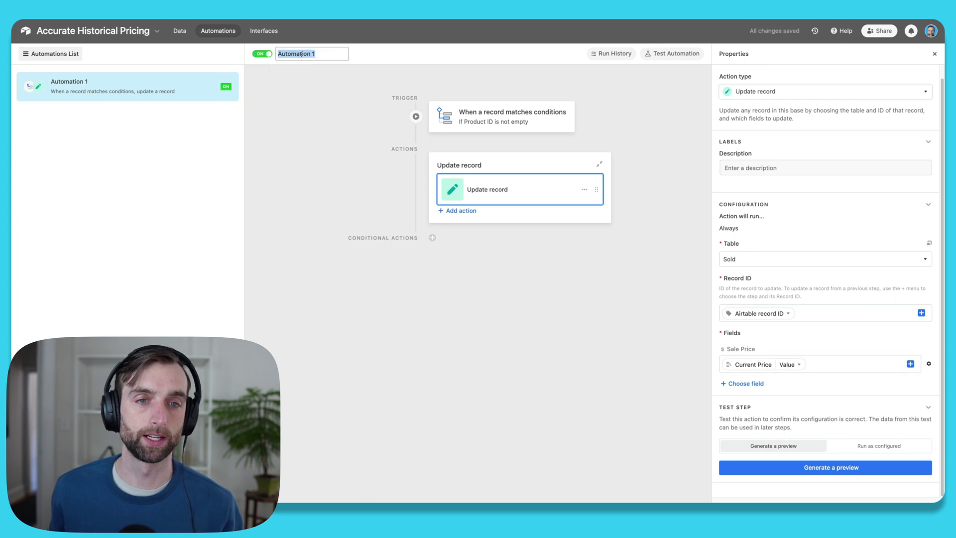
type("Update")
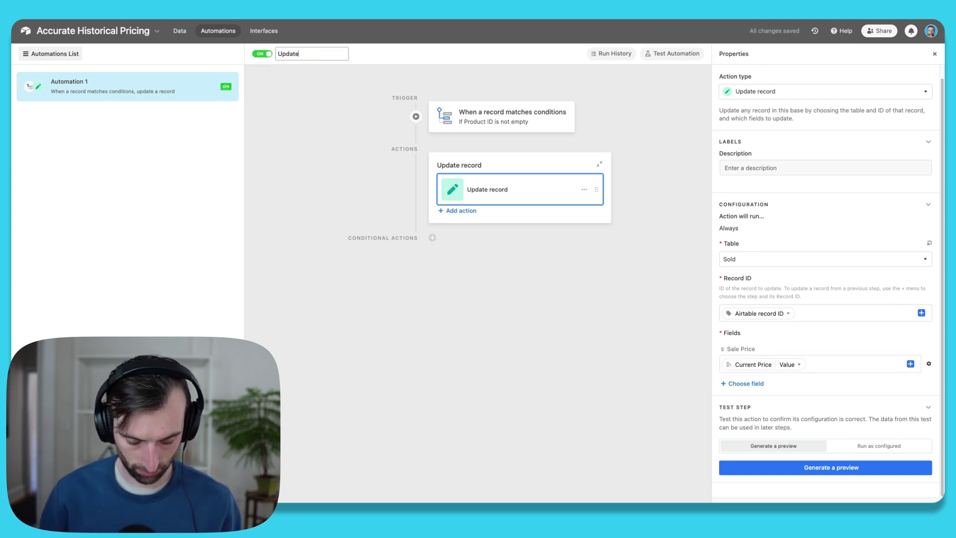
type(" Sale Price")
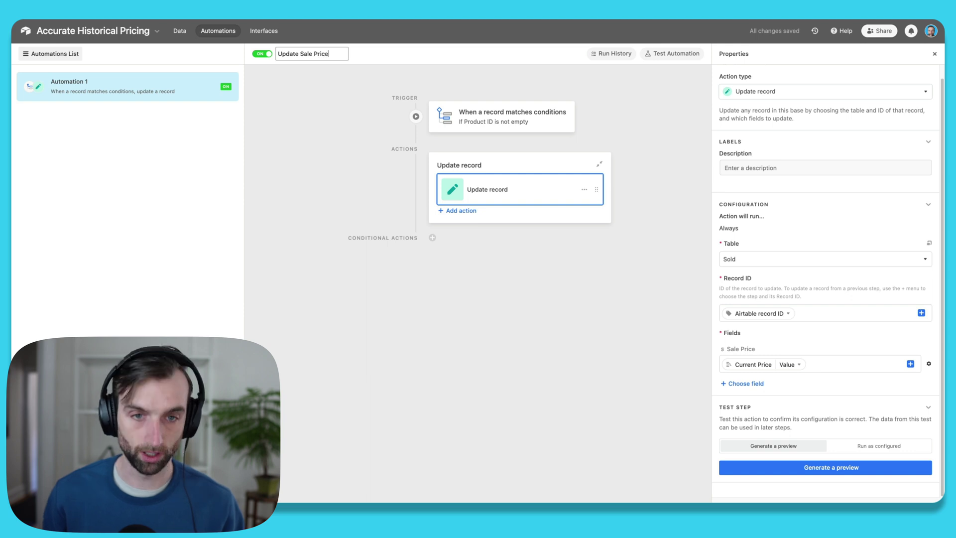
left_click(306, 92)
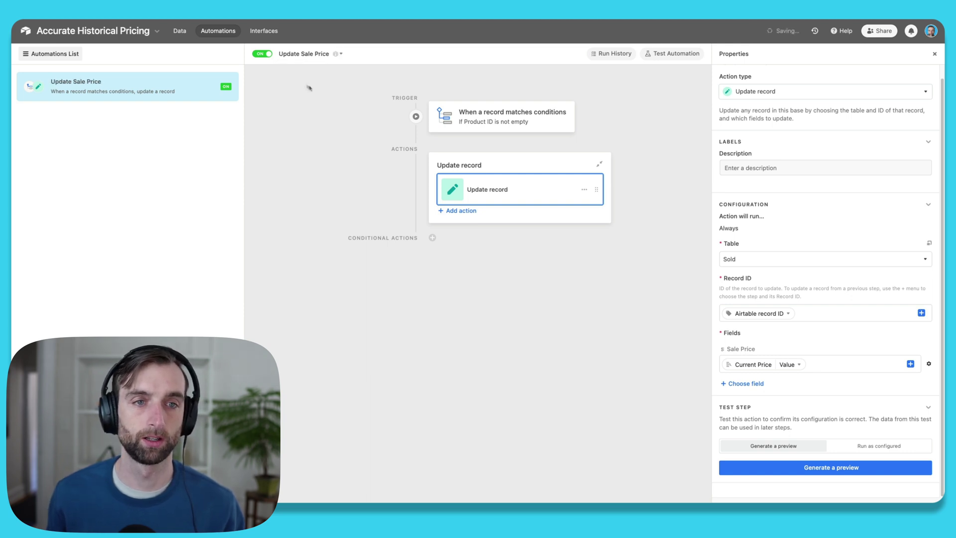
left_click(179, 32)
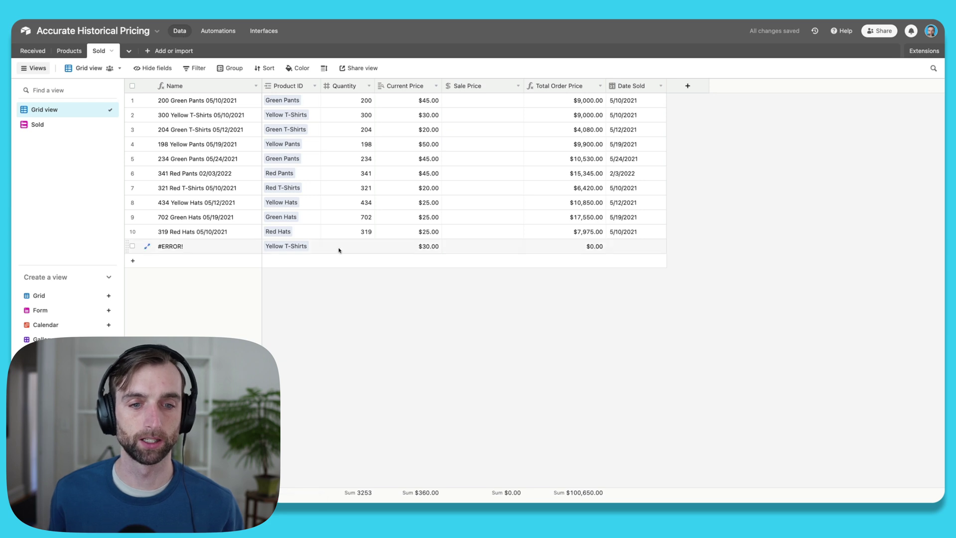
Add a Sold record linked to Yellow T-Shirts and check its Sale Price shows $30.00
left_click(356, 260)
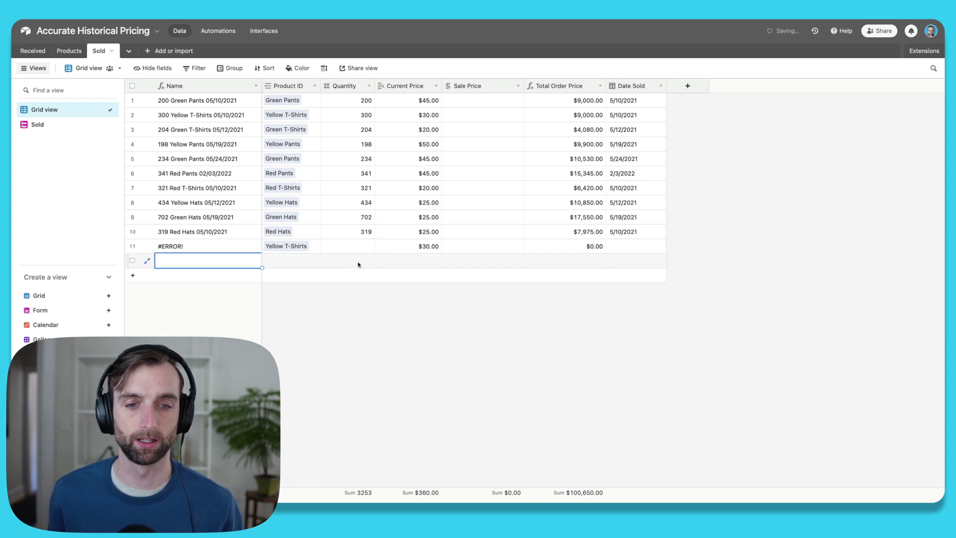
left_click(314, 260)
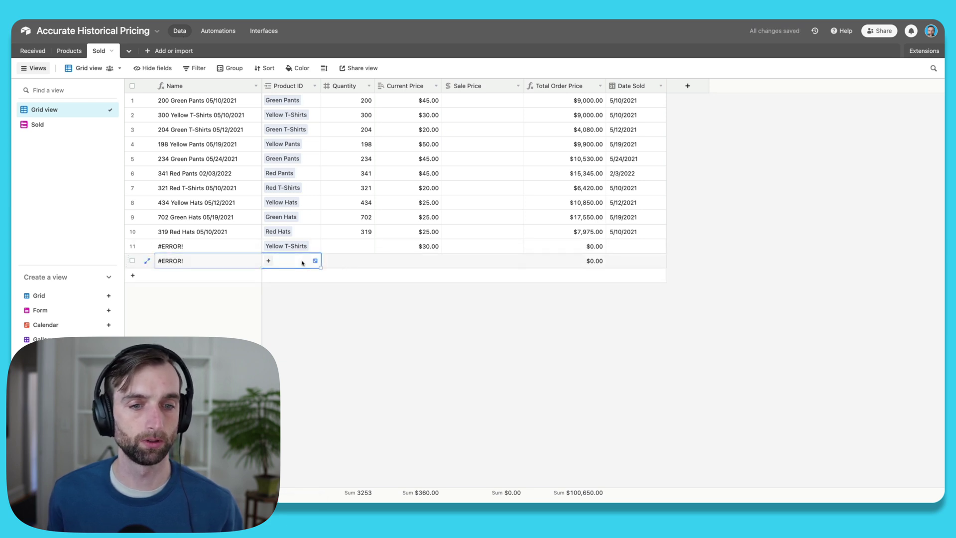
left_click(269, 260)
left_click(182, 226)
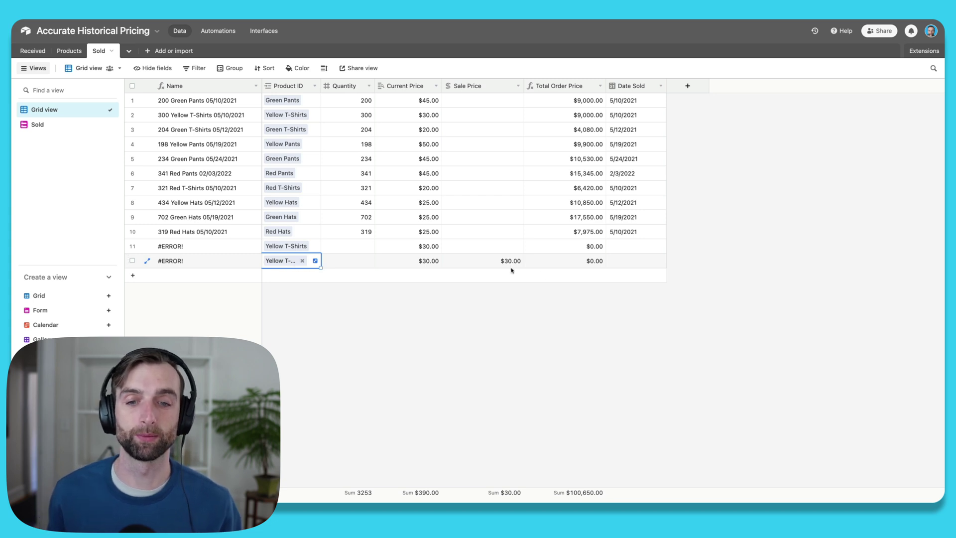
left_click(218, 31)
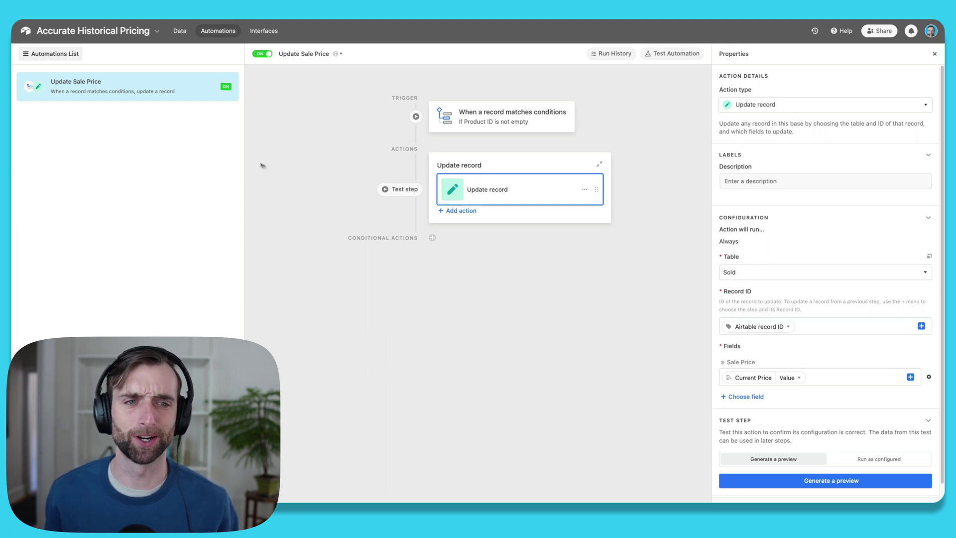
Rename the first automation to Paste Sale Price
left_click(294, 53)
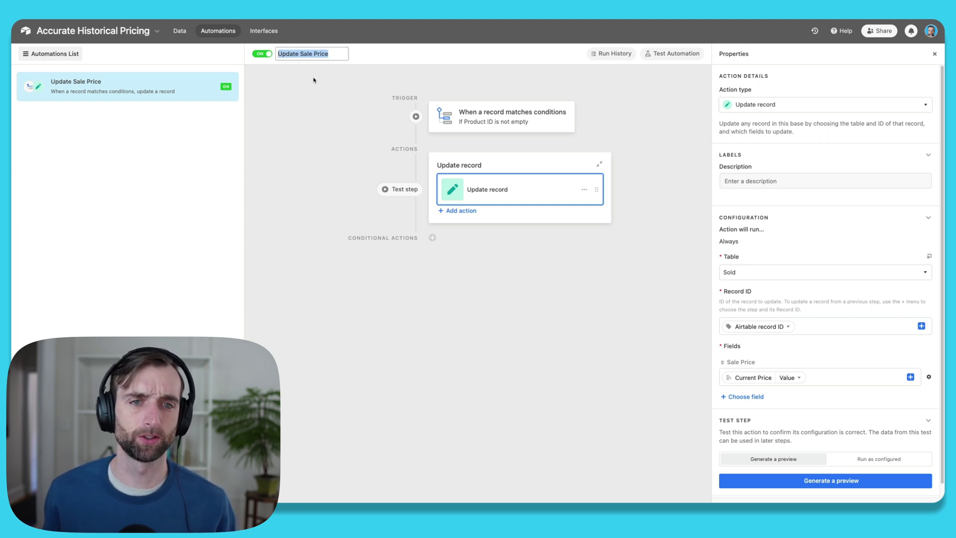
left_click(298, 55)
key("BackSpace")
key("BackSpace")
key("BackSpace")
key("BackSpace")
key("BackSpace")
key("BackSpace")
key("BackSpace")
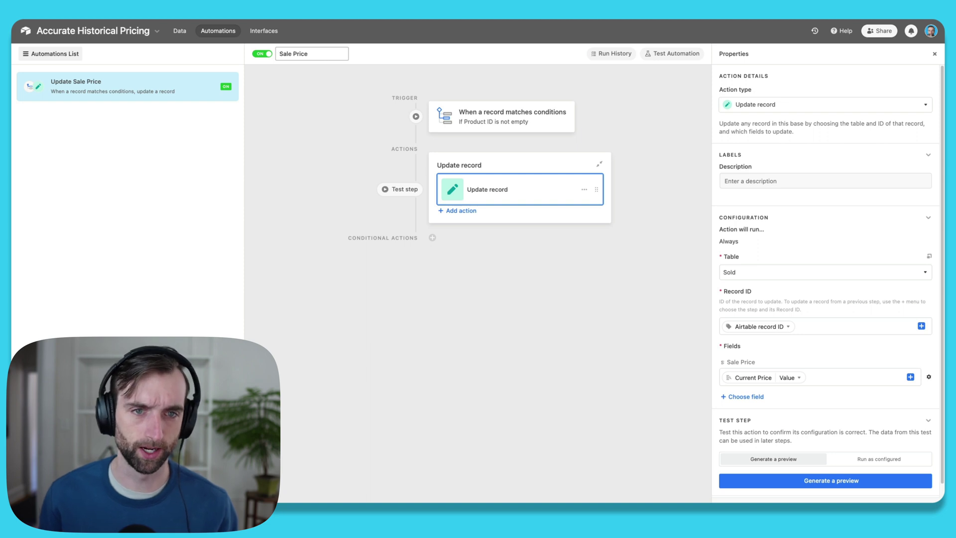
type("Paste")
key("Return")
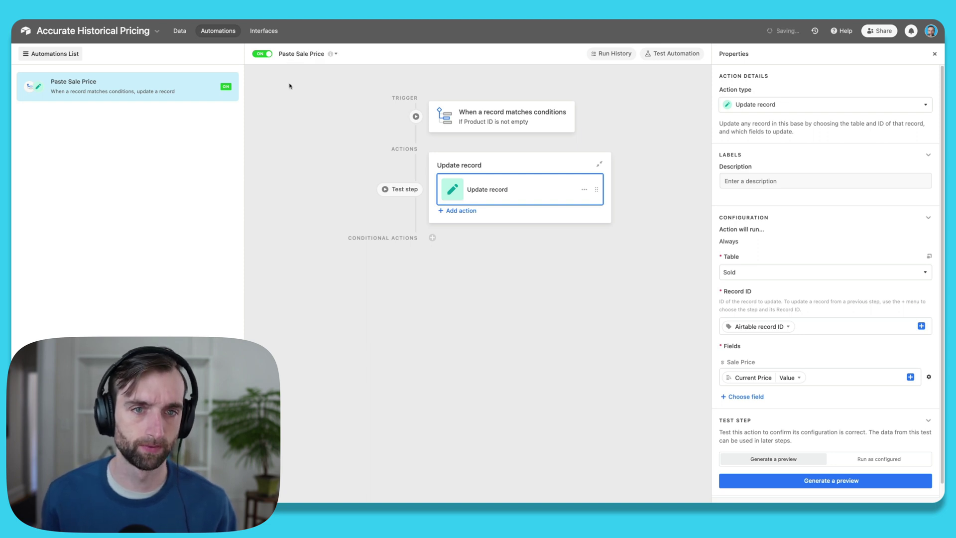
Create a second automation named Update Sale Price with a 'When record updated' trigger
left_click(57, 454)
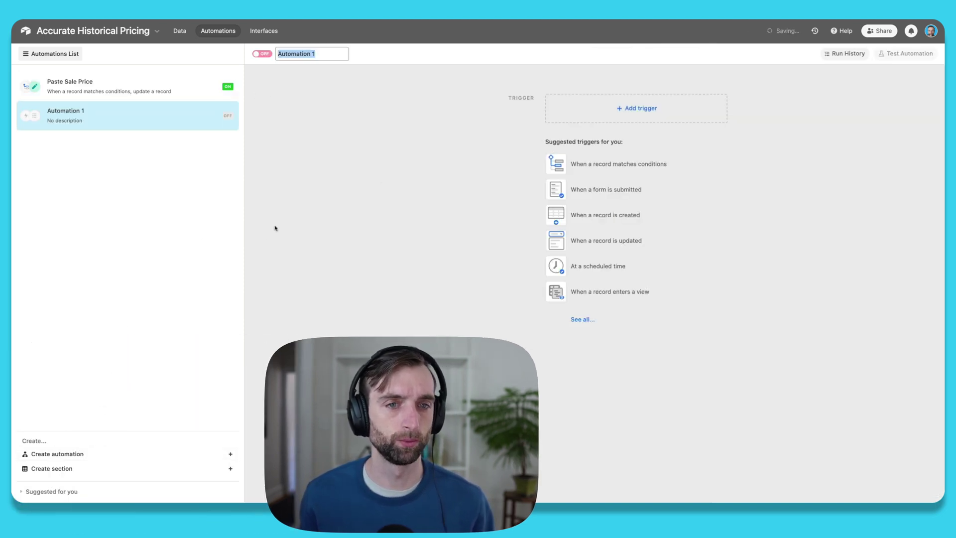
type("Update S")
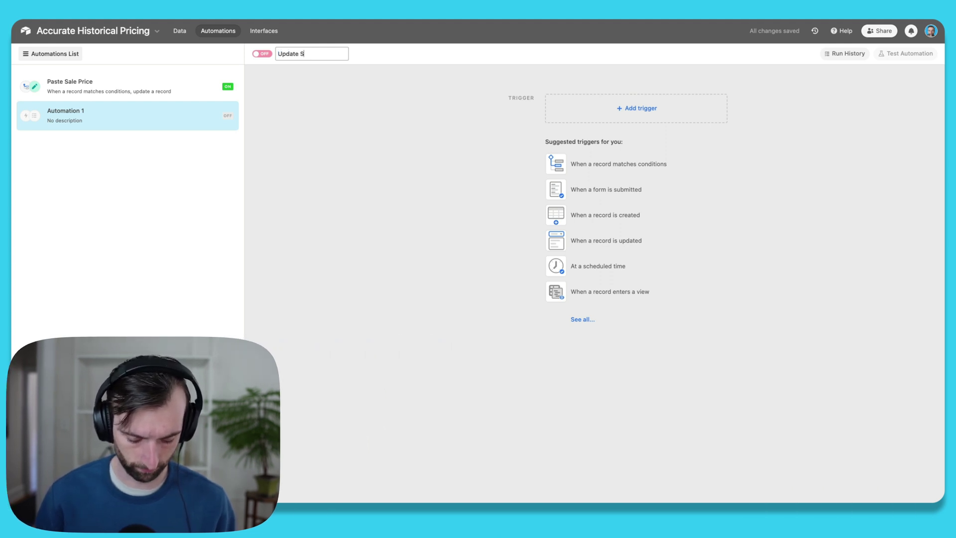
type("ale Price")
key("BackSpace")
key("BackSpace")
key("BackSpace")
type("rice")
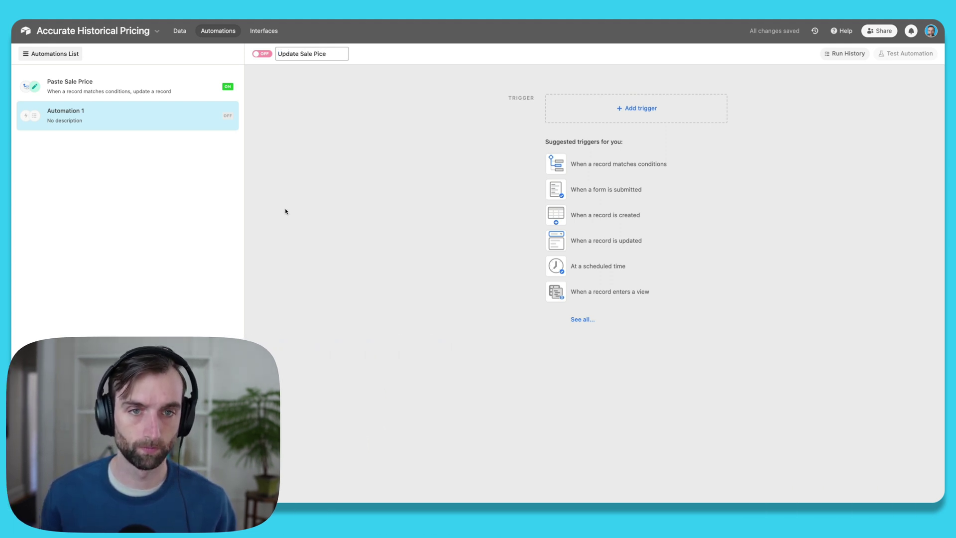
key("Return")
left_click(638, 108)
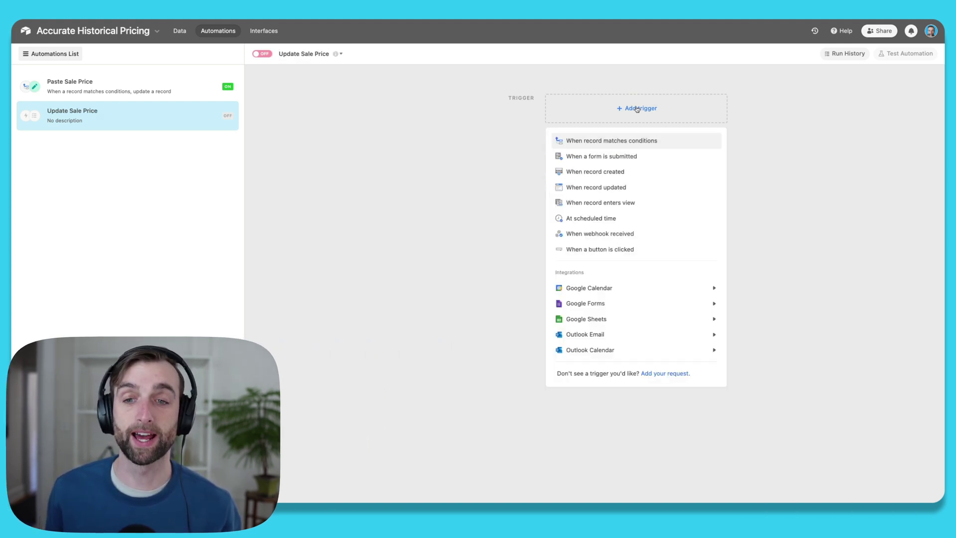
left_click(636, 191)
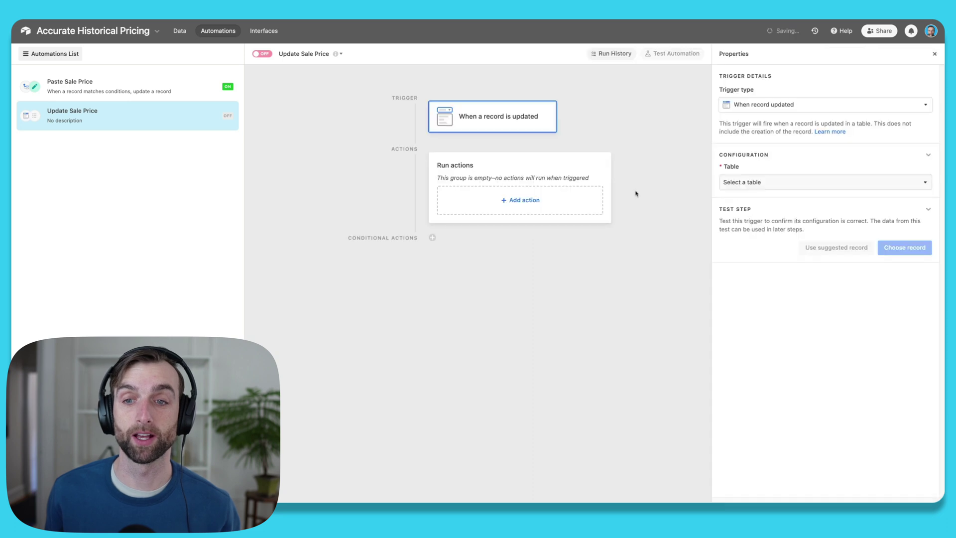
Make the trigger watch only Product ID changes in the Sold table's Grid view
left_click(764, 182)
left_click(757, 246)
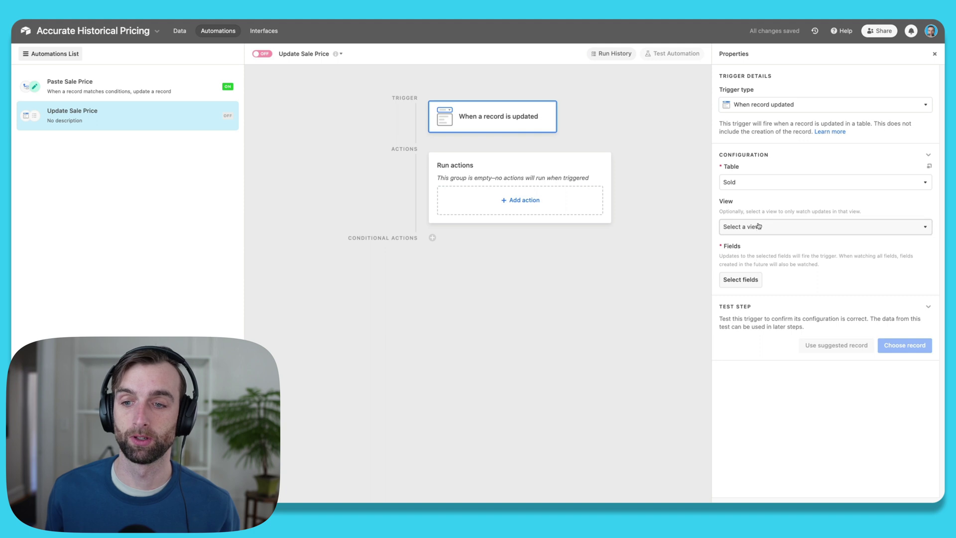
left_click(759, 226)
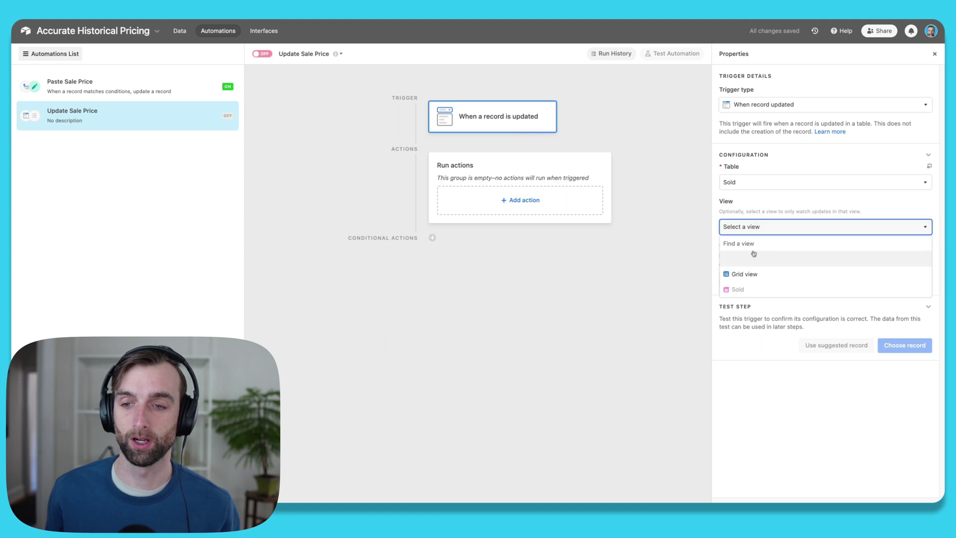
left_click(766, 275)
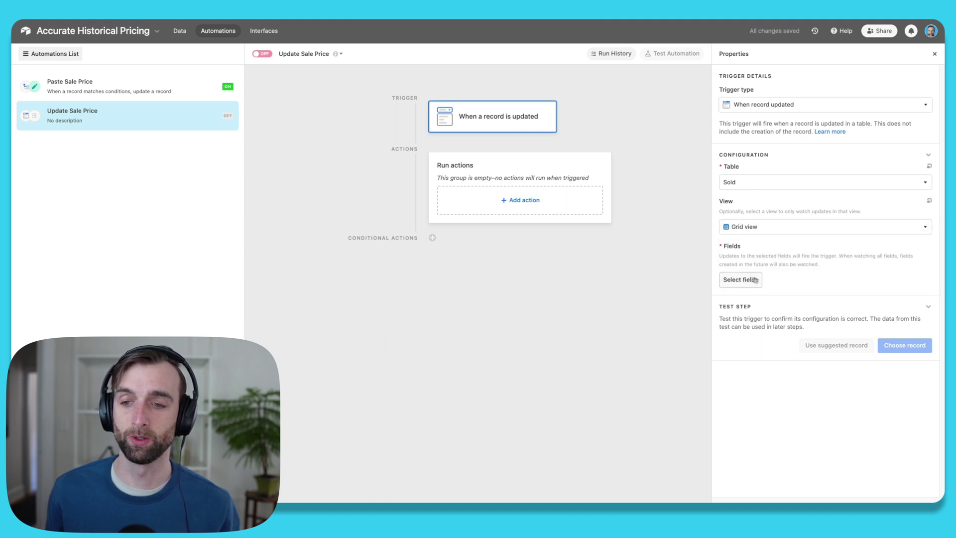
left_click(744, 284)
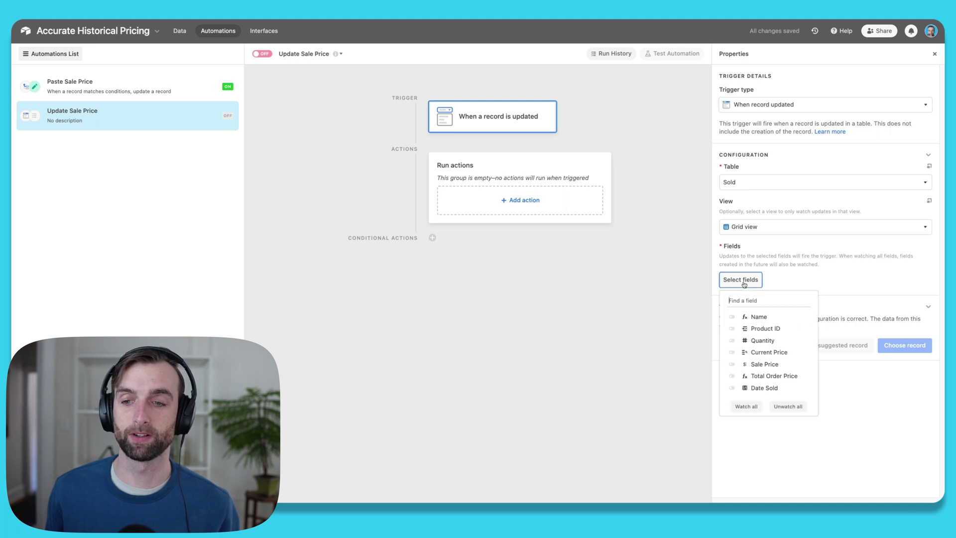
left_click(766, 330)
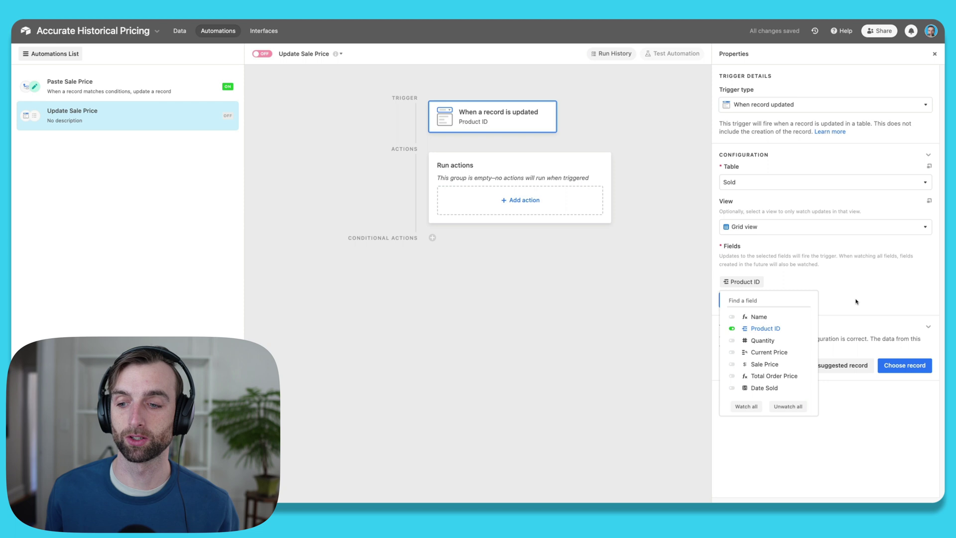
left_click(873, 300)
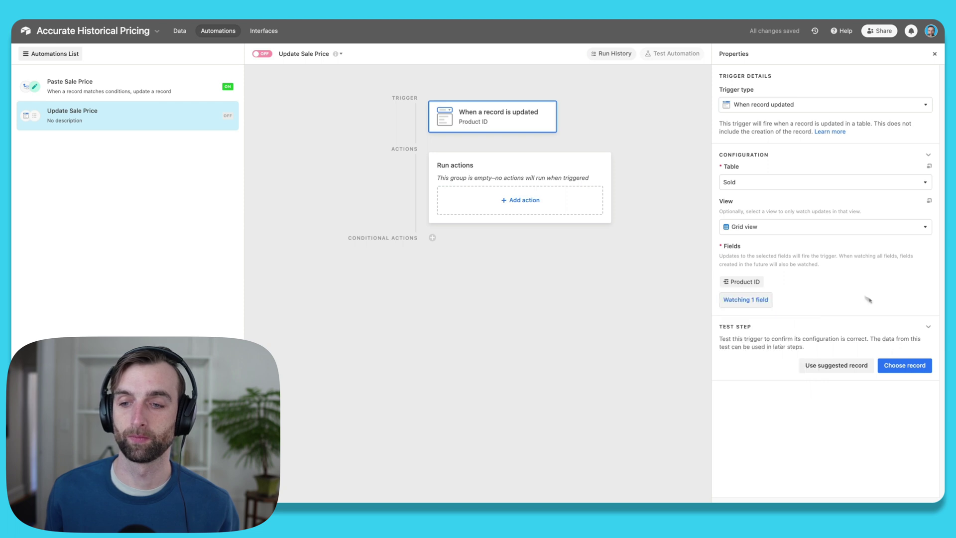
left_click(529, 203)
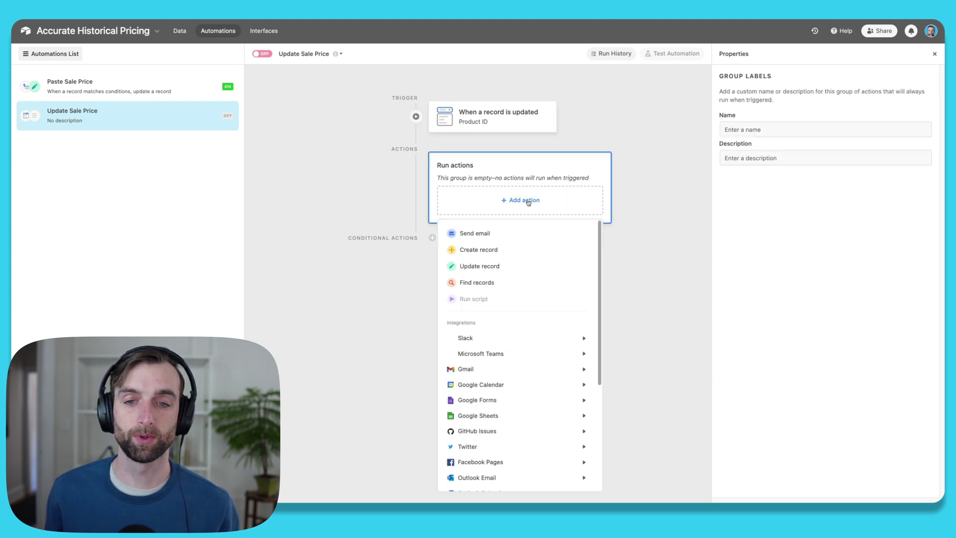
Add an Update record action on the Sold table, using the triggering record's Airtable record ID
left_click(496, 269)
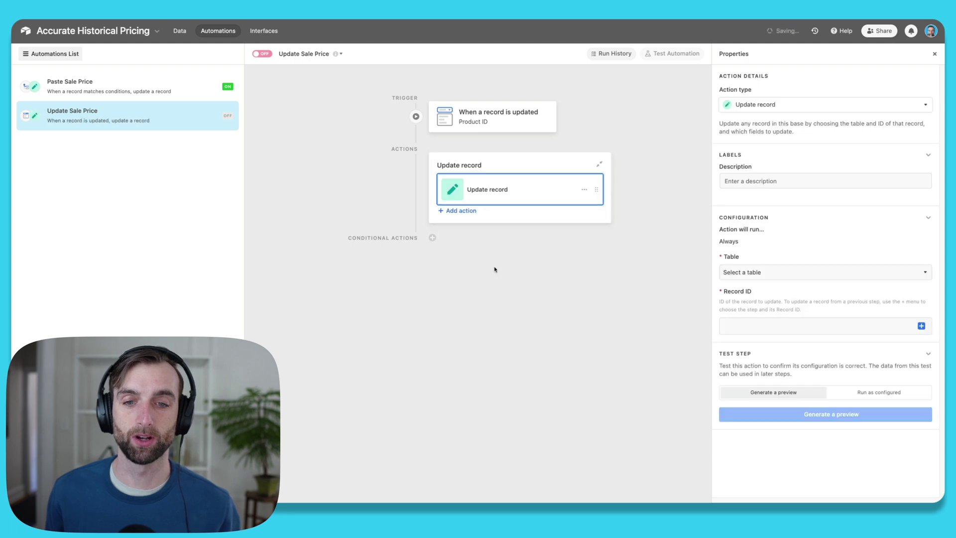
left_click(773, 273)
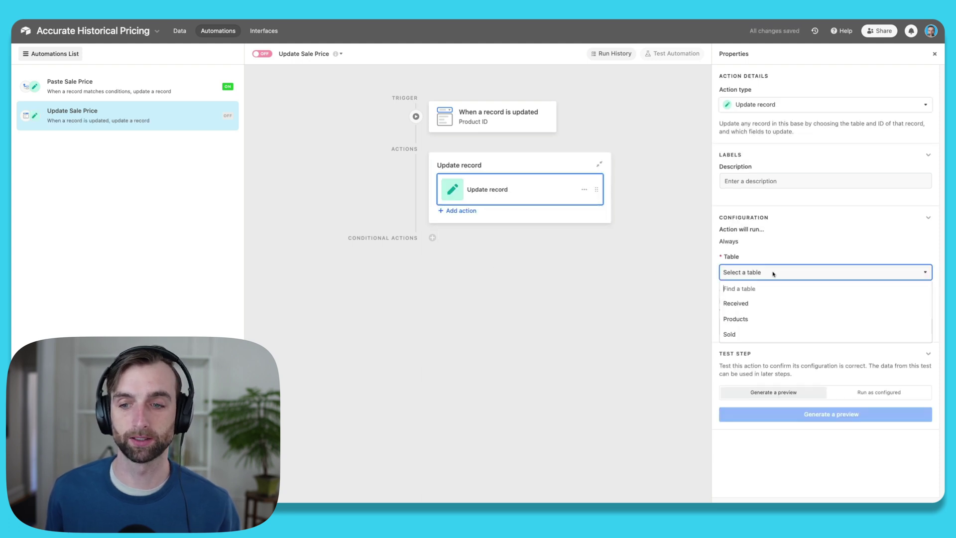
left_click(764, 335)
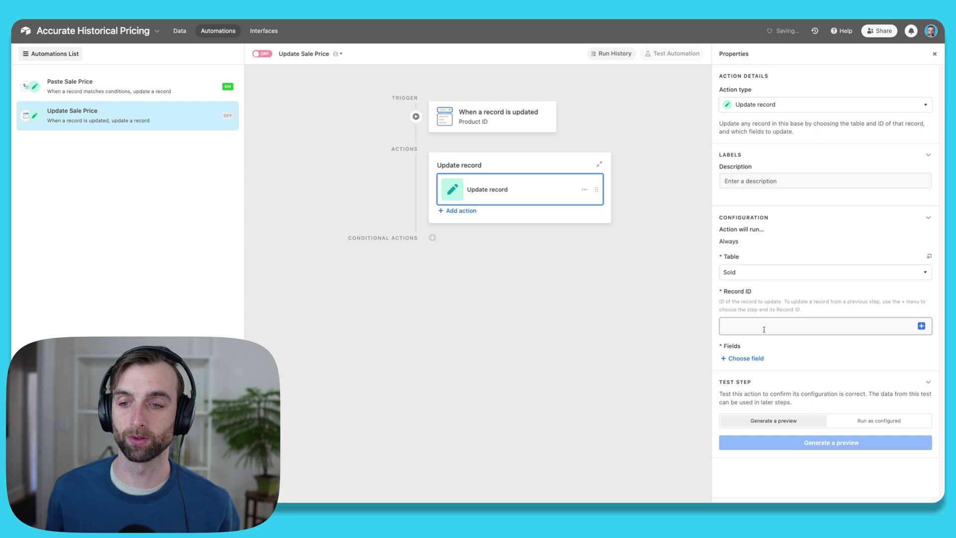
left_click(921, 327)
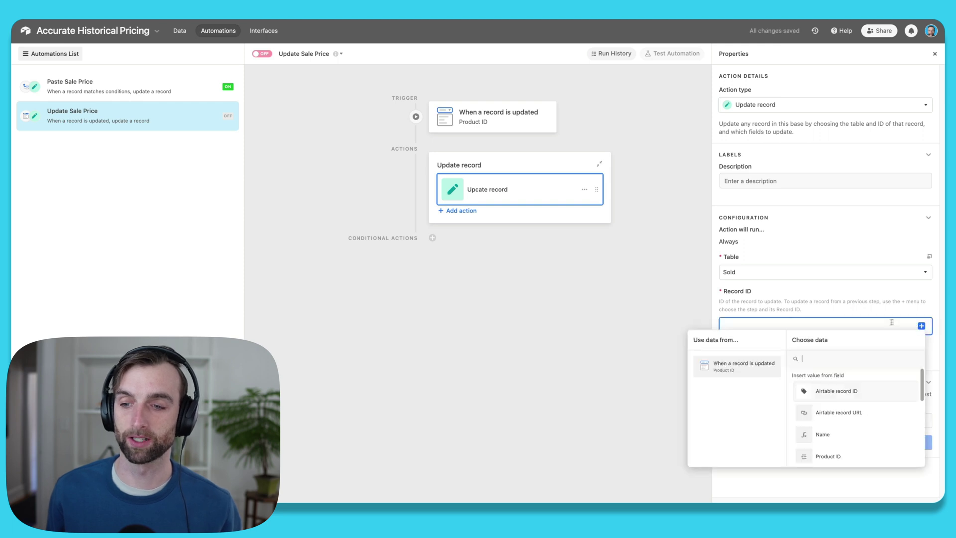
left_click(855, 392)
Set Sale Price dynamically to Current Price's value, then switch the automation on
left_click(753, 359)
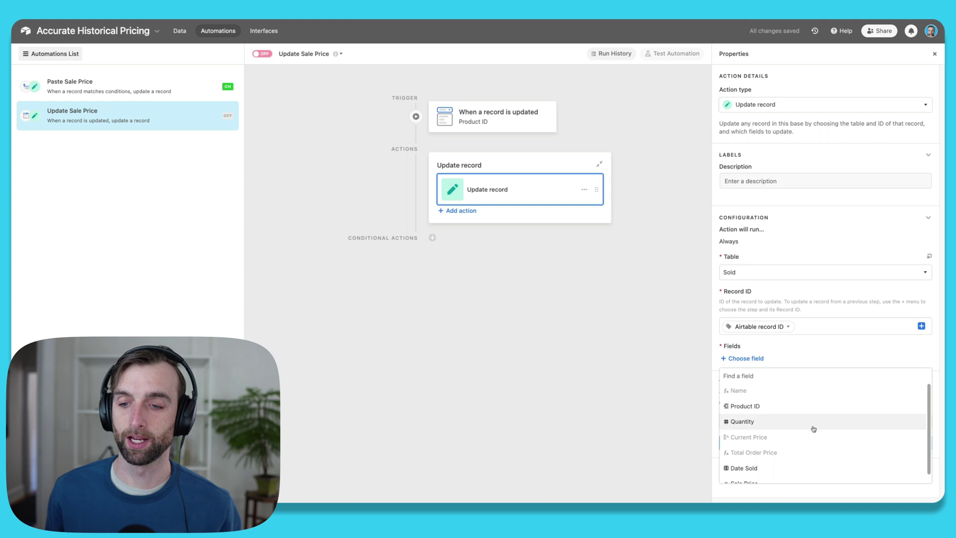
scroll(814, 429, "down", 1)
left_click(790, 475)
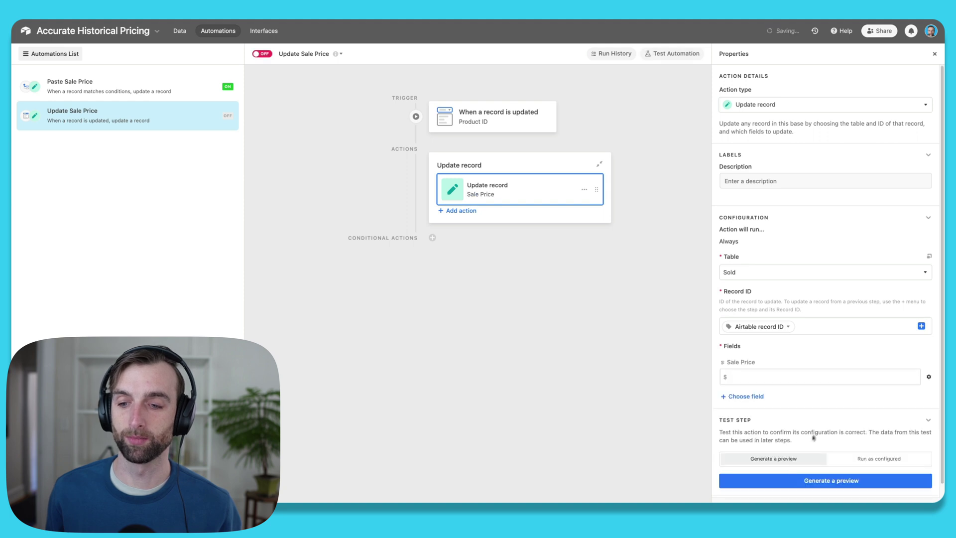
left_click(929, 379)
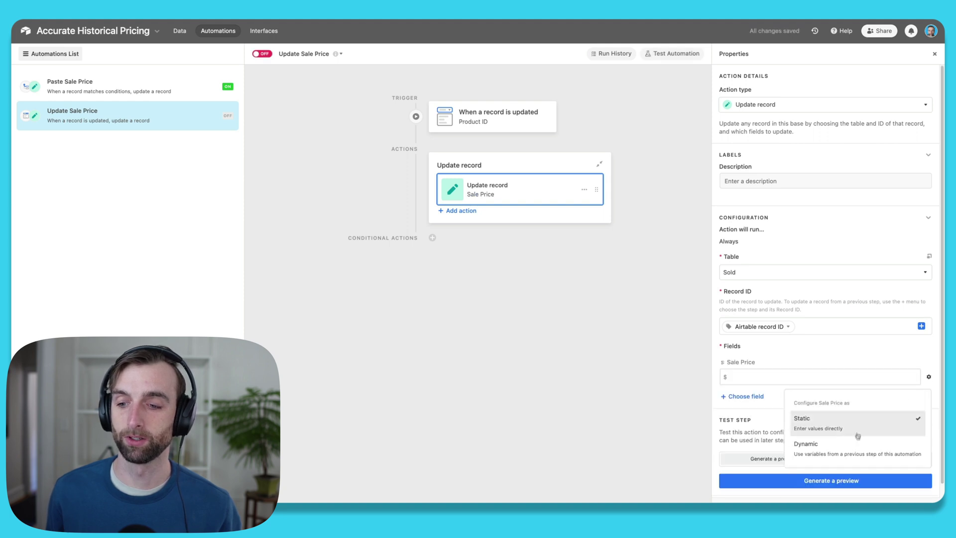
left_click(860, 452)
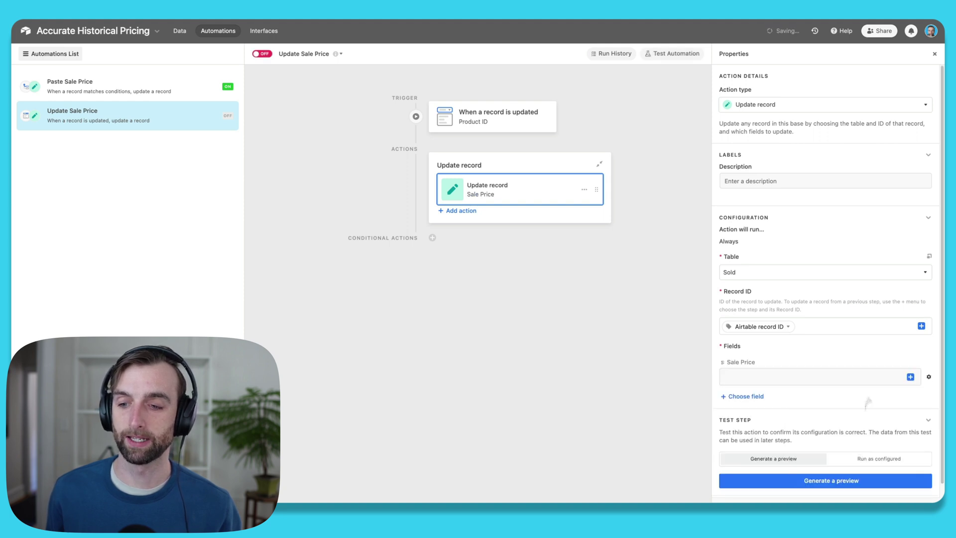
left_click(911, 377)
scroll(838, 359, "down", 3)
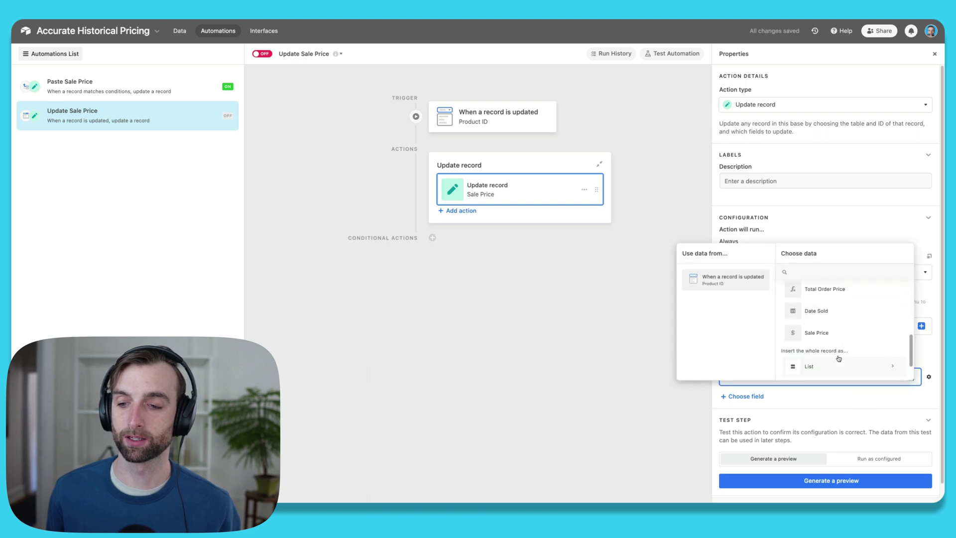
scroll(838, 347, "up", 2)
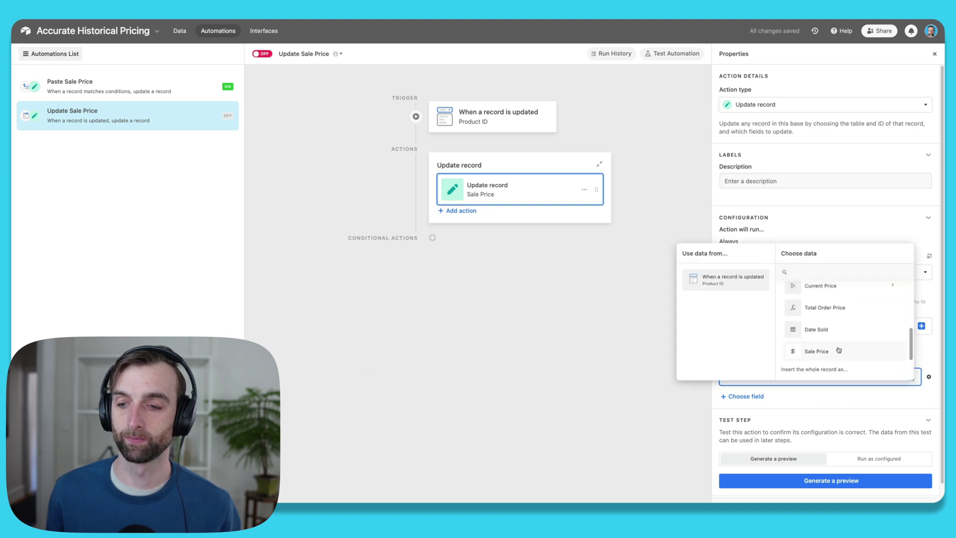
left_click(841, 305)
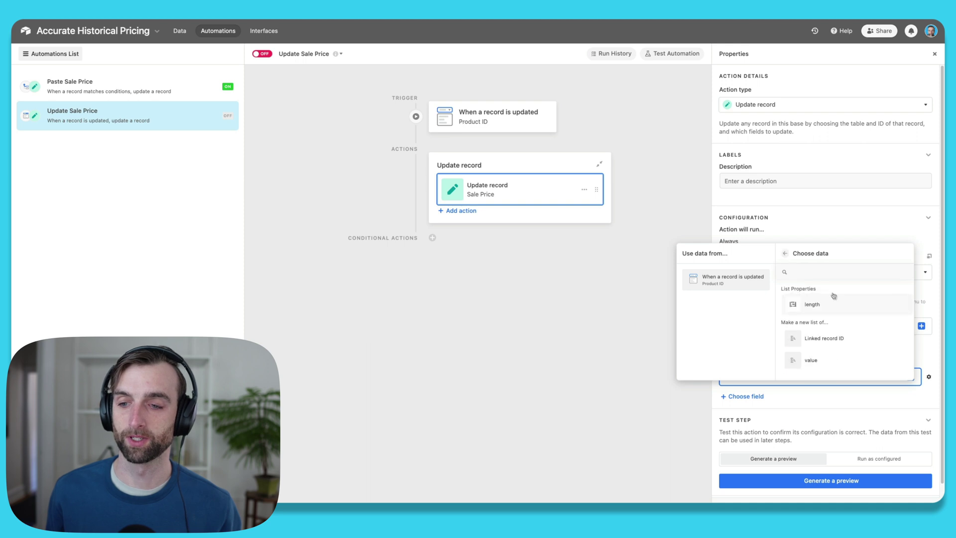
left_click(835, 359)
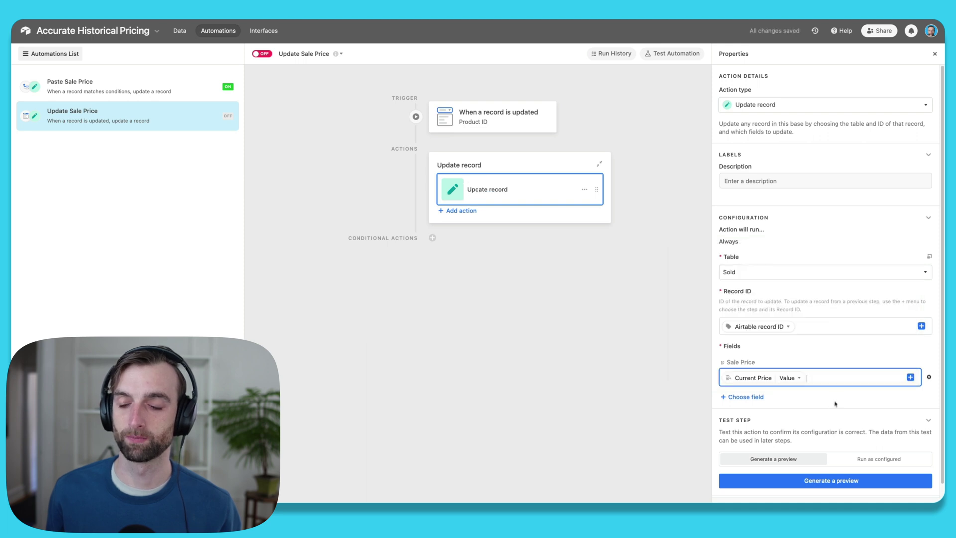
left_click(263, 55)
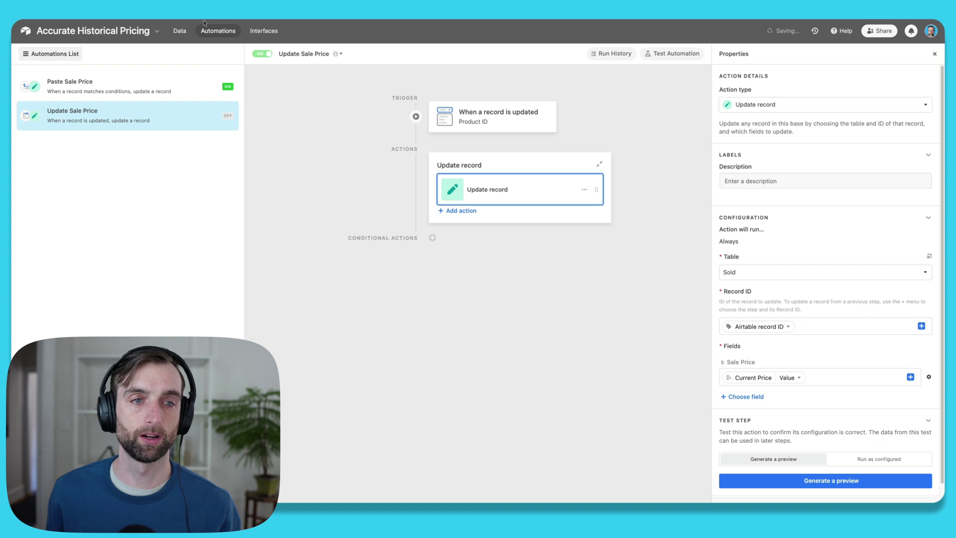
In the Sold data, replace row 12's Yellow T-Shirts product with Red T-Shirts
left_click(179, 31)
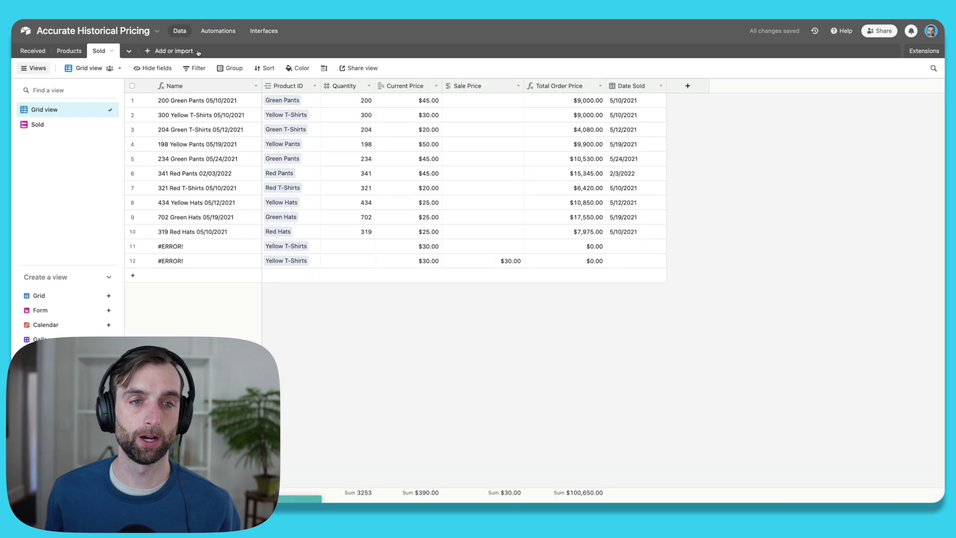
left_click(312, 261)
left_click(302, 261)
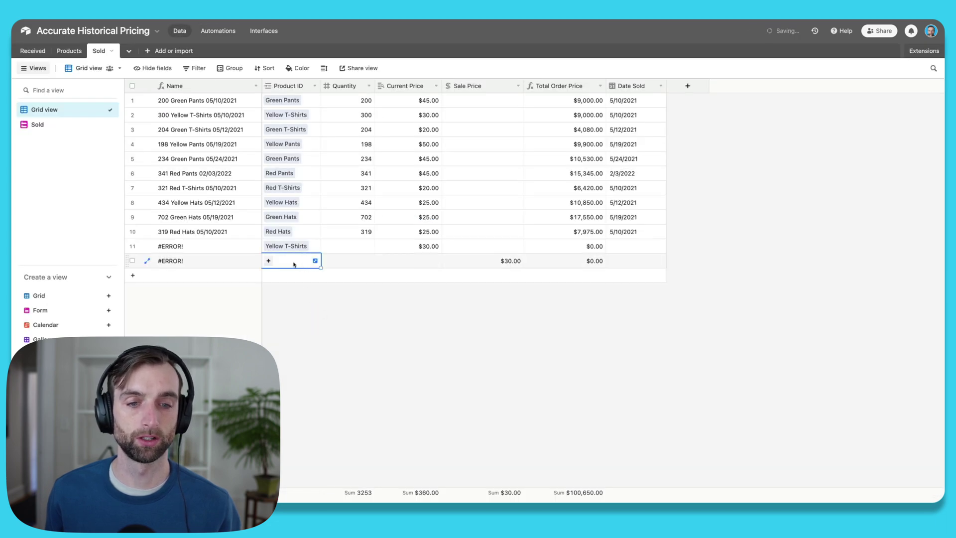
left_click(269, 263)
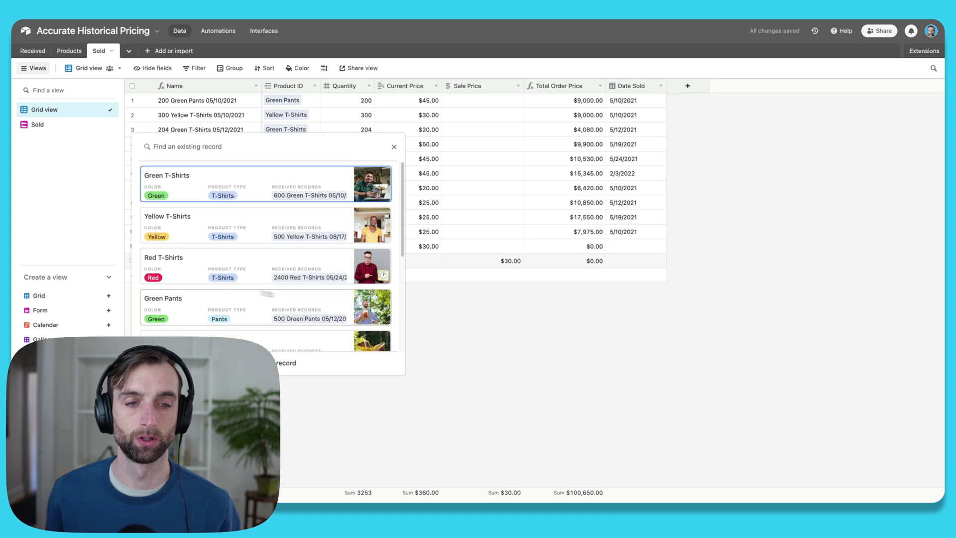
left_click(174, 274)
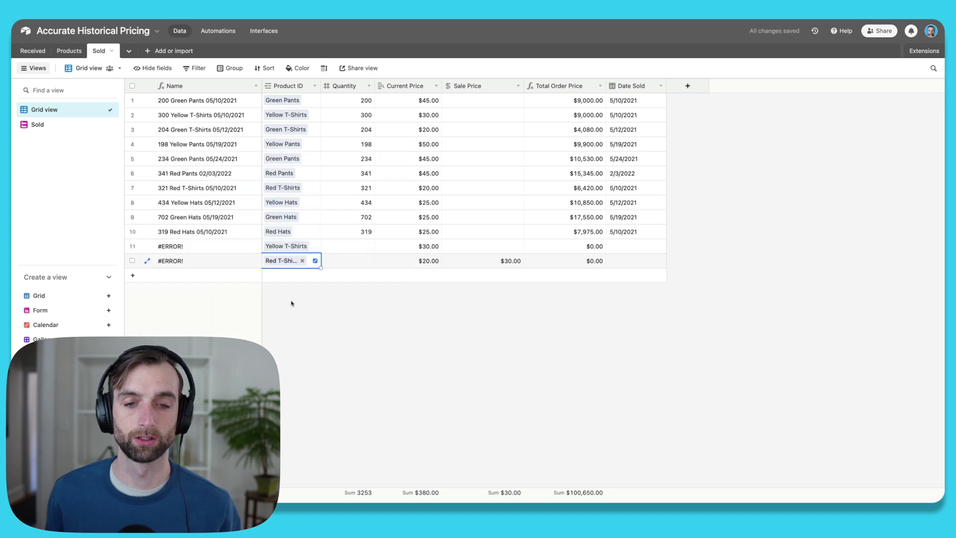